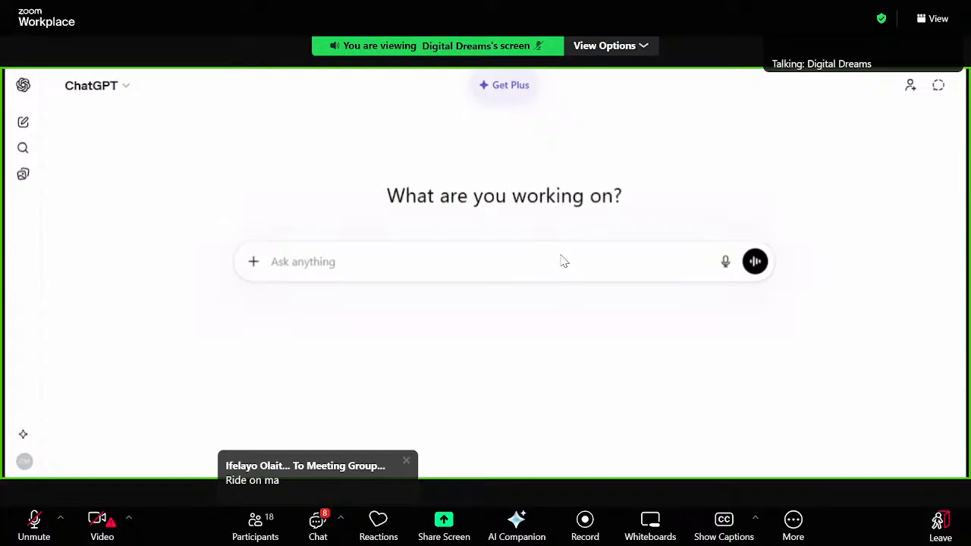
# Step: Submit the prompt "Create a simple beginner-friendly Roblox script where an enemy NPC follows a player at normal speed. Explain it simply."
pyautogui.write('Create a simple Roblox script where an enemy NPC follows a player at normal speed. Explain it simply.')
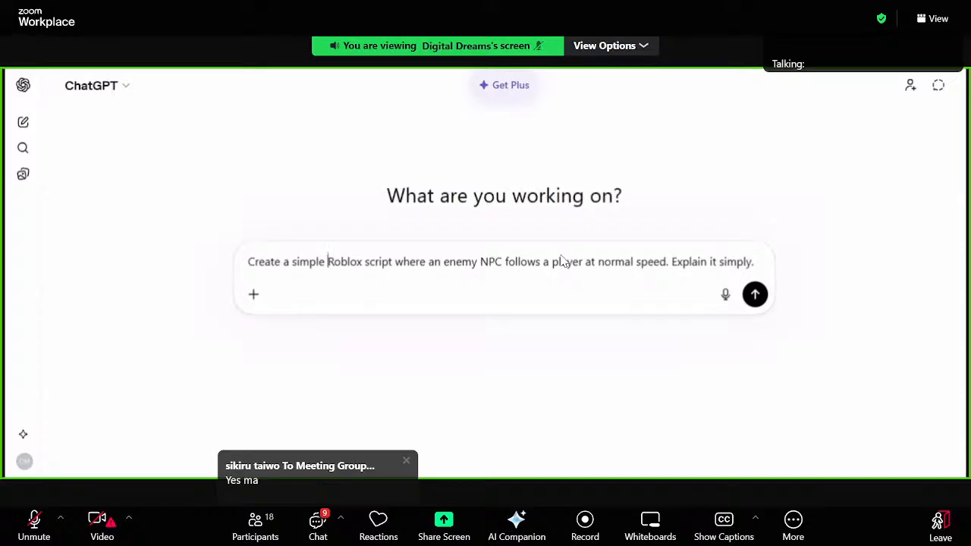
pyautogui.write('Be')
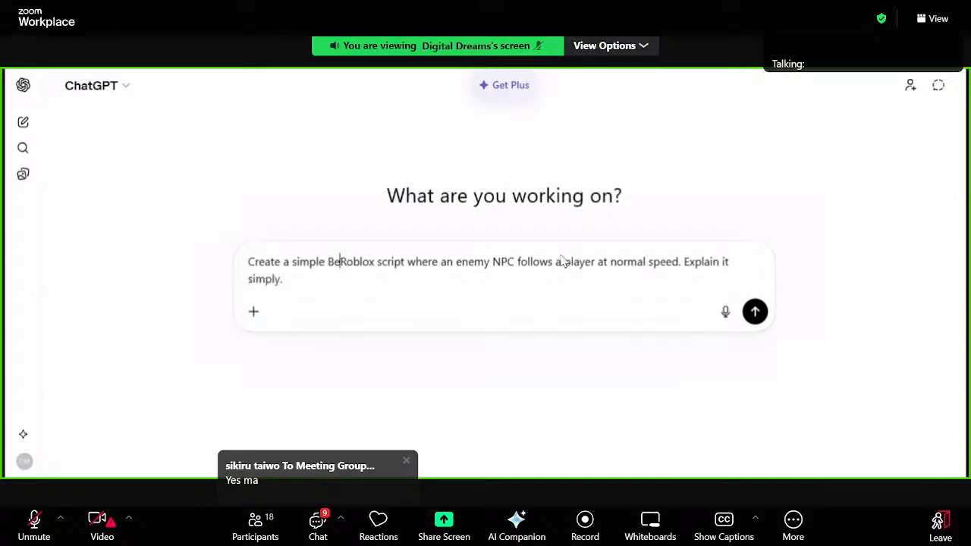
pyautogui.write('gginer')
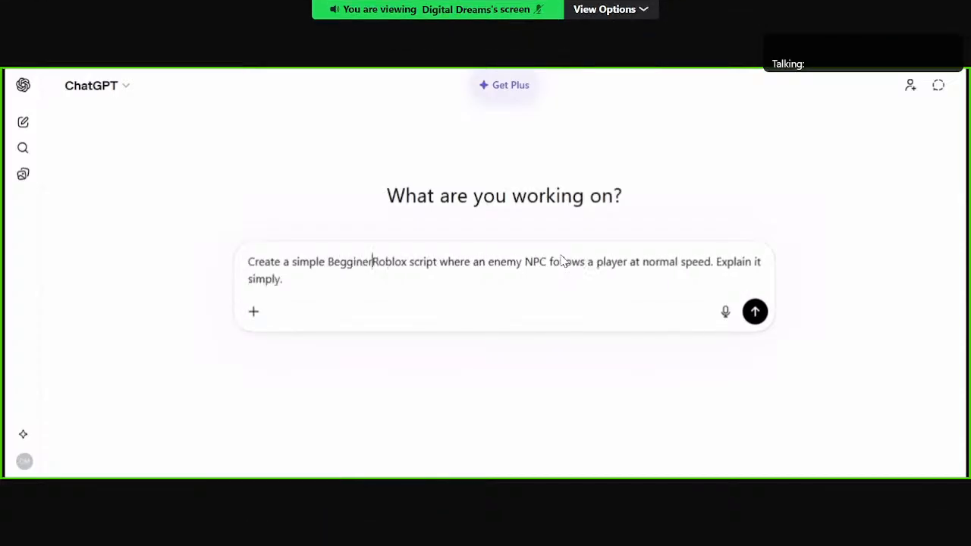
pyautogui.write('s')
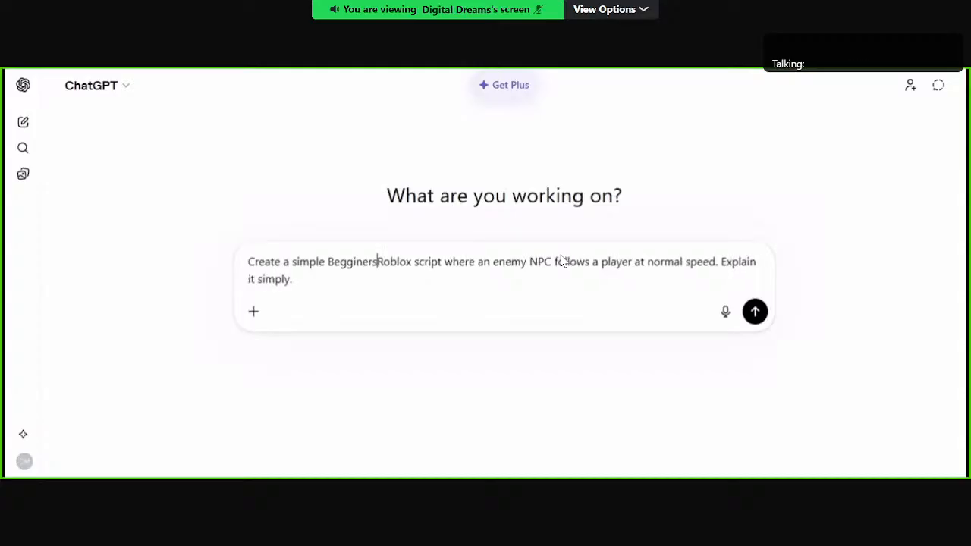
pyautogui.write(' friendly')
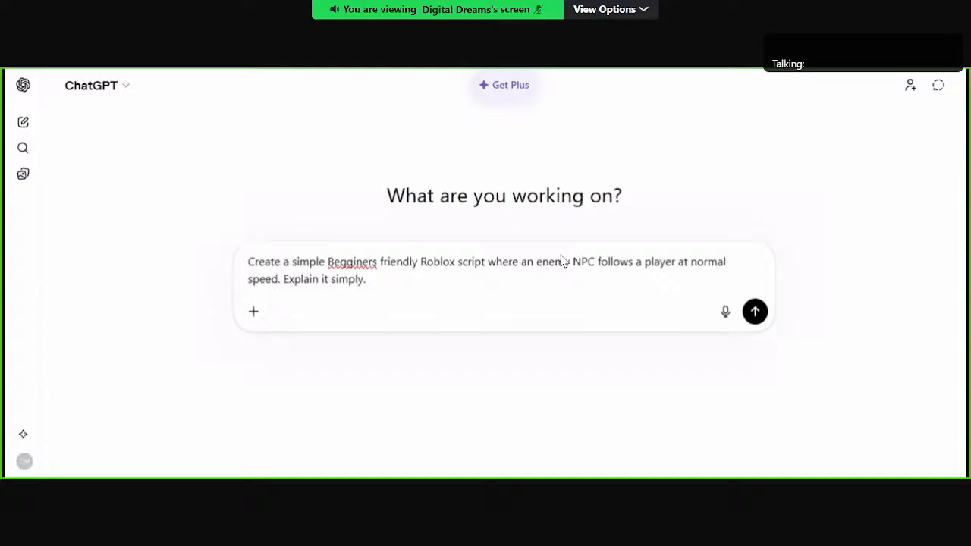
pyautogui.hotkey('ctrl', 'shift', 'Left')
pyautogui.hotkey('ctrl', 'shift', 'Left')
pyautogui.write('beginner-friendly')
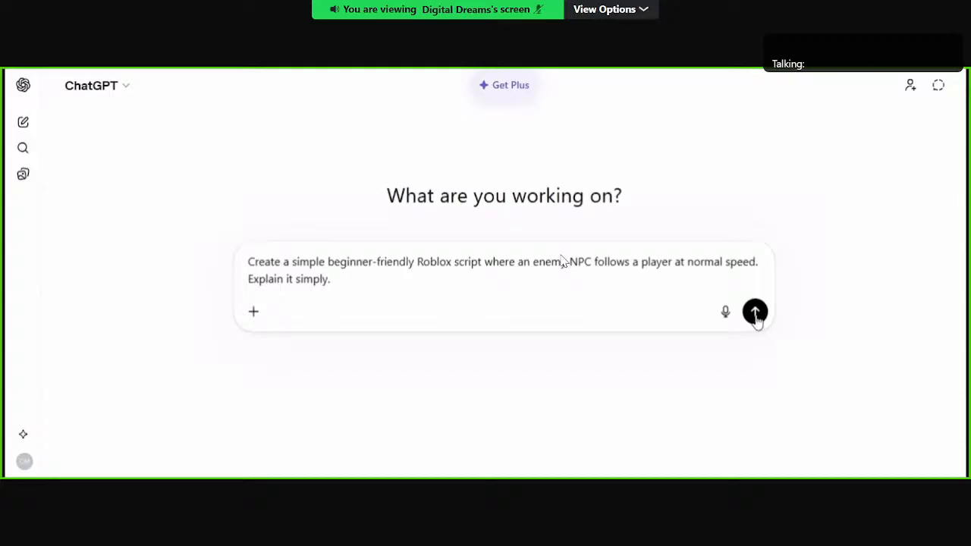
pyautogui.click(755, 314)
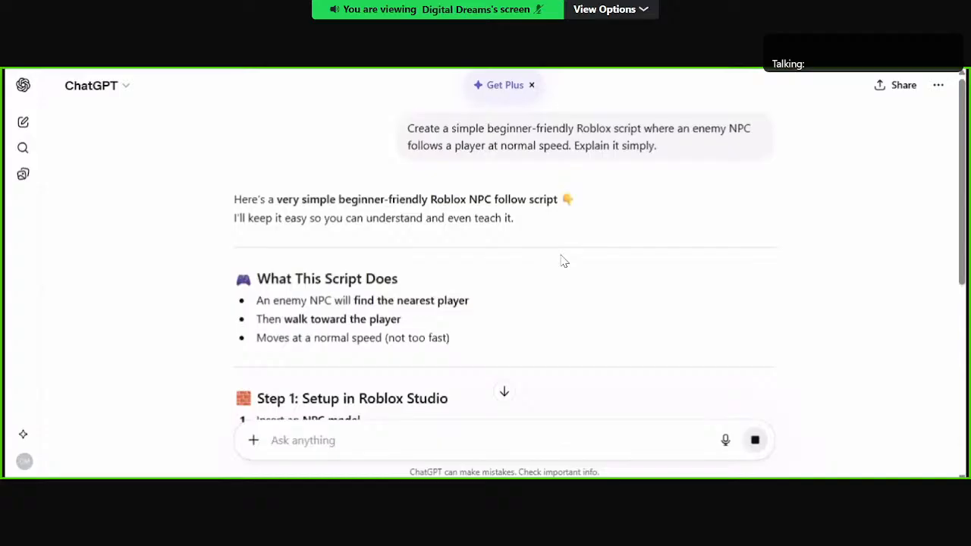
# Step: Read through the generated answer, covering the Roblox Studio setup, the Lua follow script, its simple explanation and the next step ideas
pyautogui.scroll(-1, 408, 317)
pyautogui.scroll(-1, 407, 317)
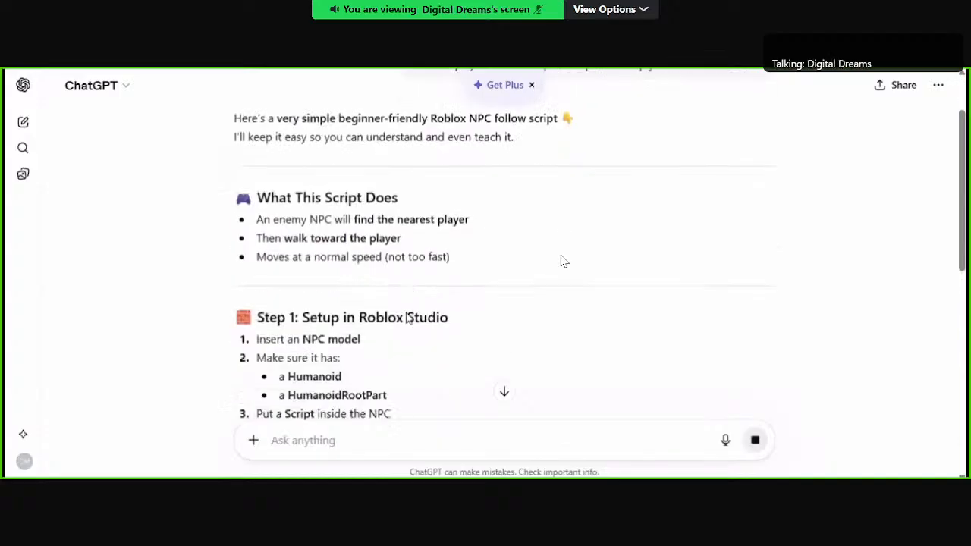
pyautogui.scroll(-1, 407, 317)
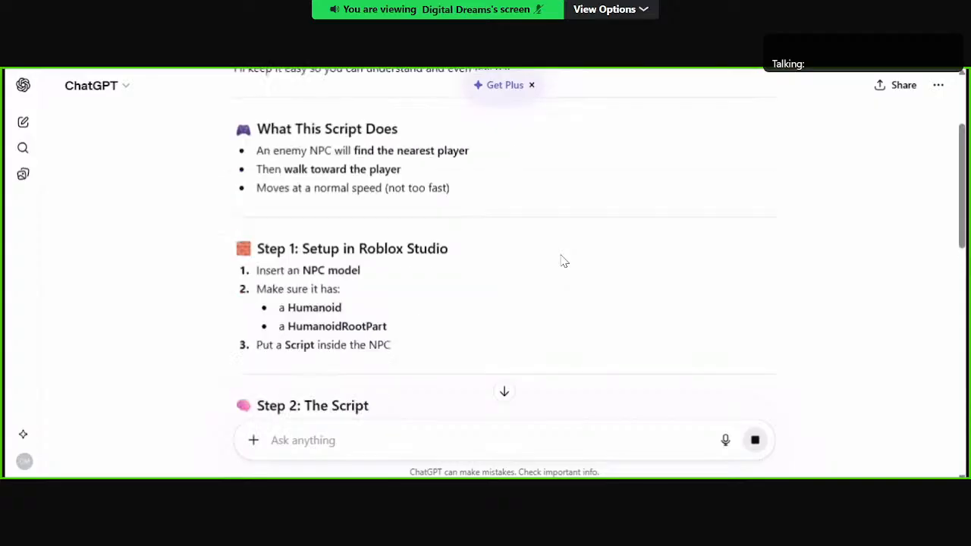
pyautogui.scroll(1, 563, 260)
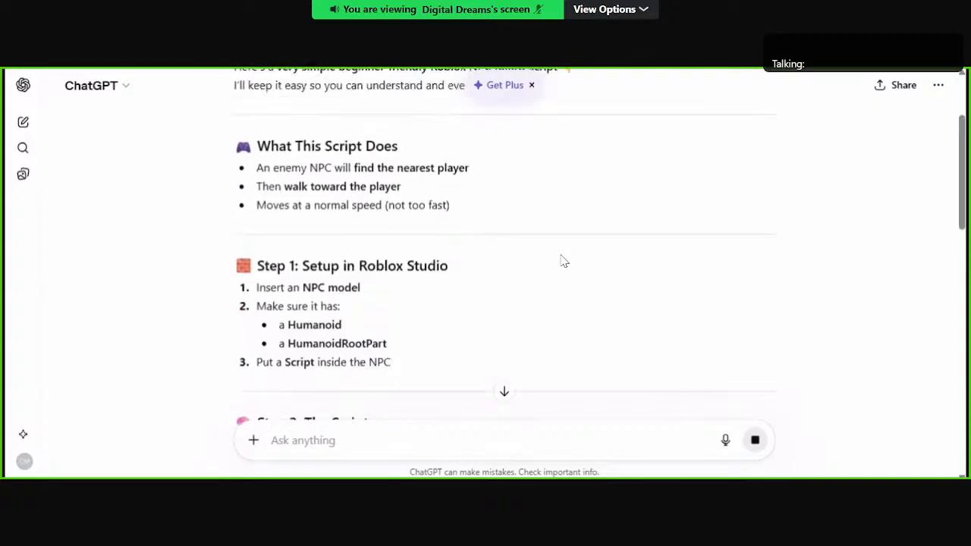
pyautogui.scroll(1, 563, 261)
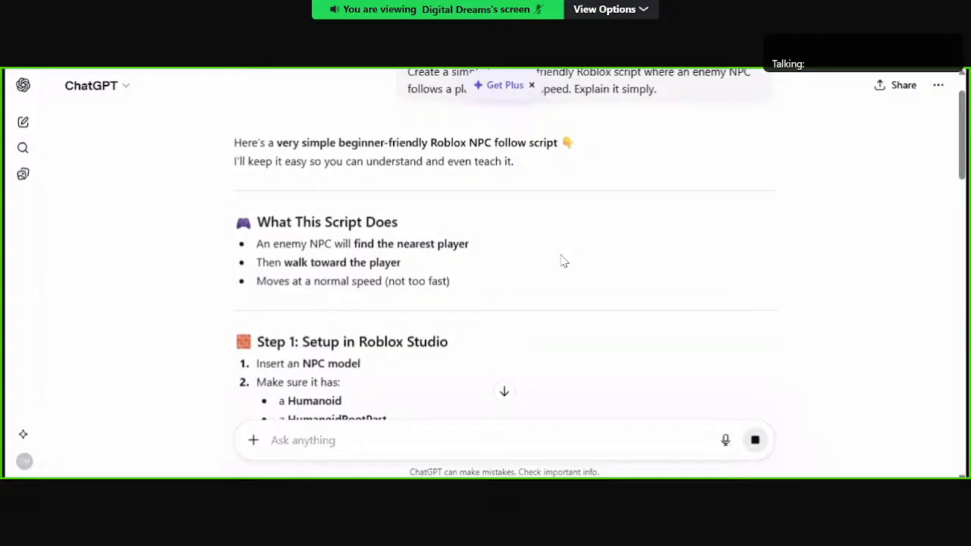
pyautogui.scroll(-1, 563, 261)
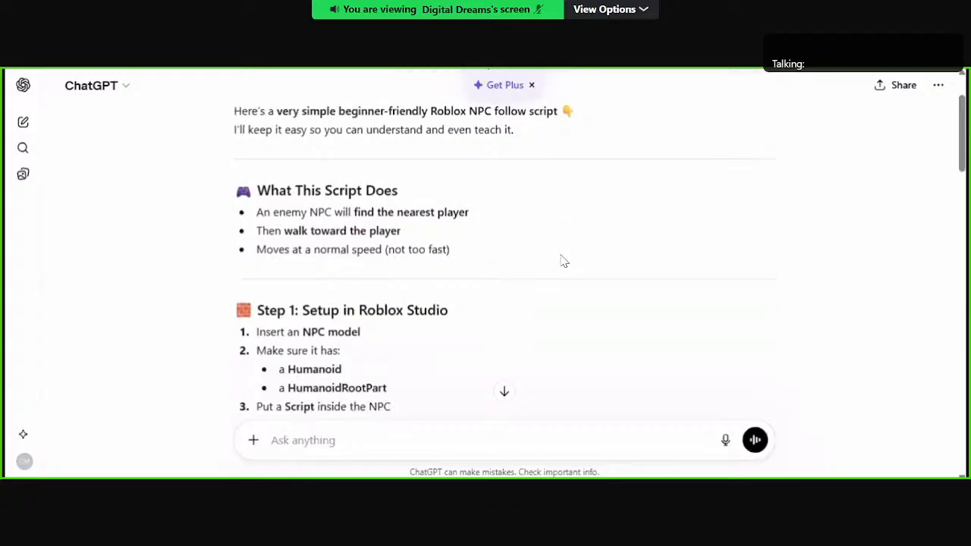
pyautogui.scroll(-1, 403, 262)
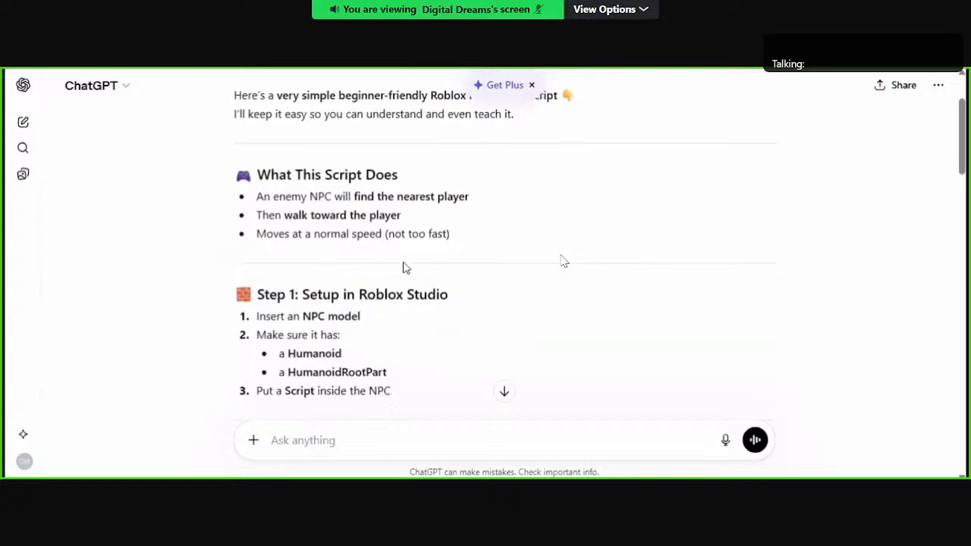
pyautogui.scroll(-2, 403, 267)
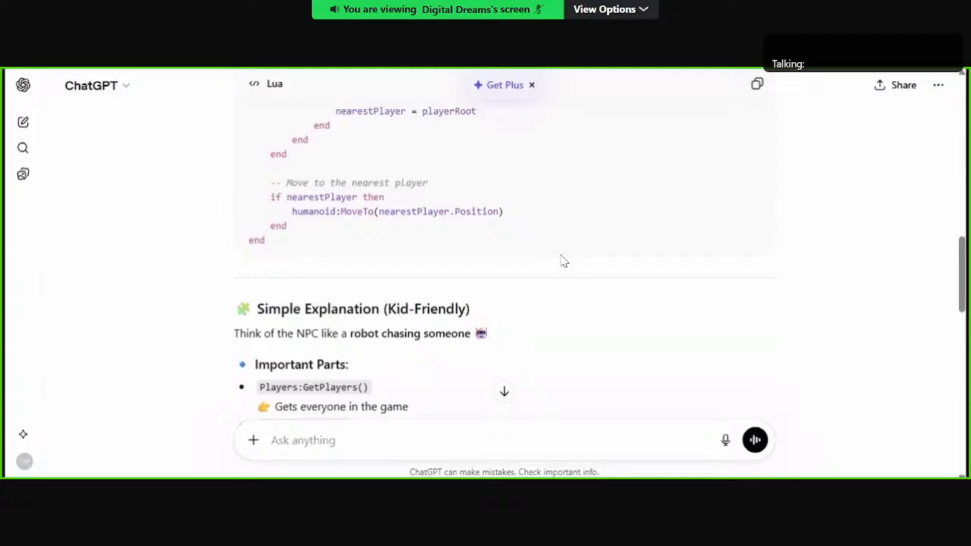
pyautogui.scroll(-10, 563, 261)
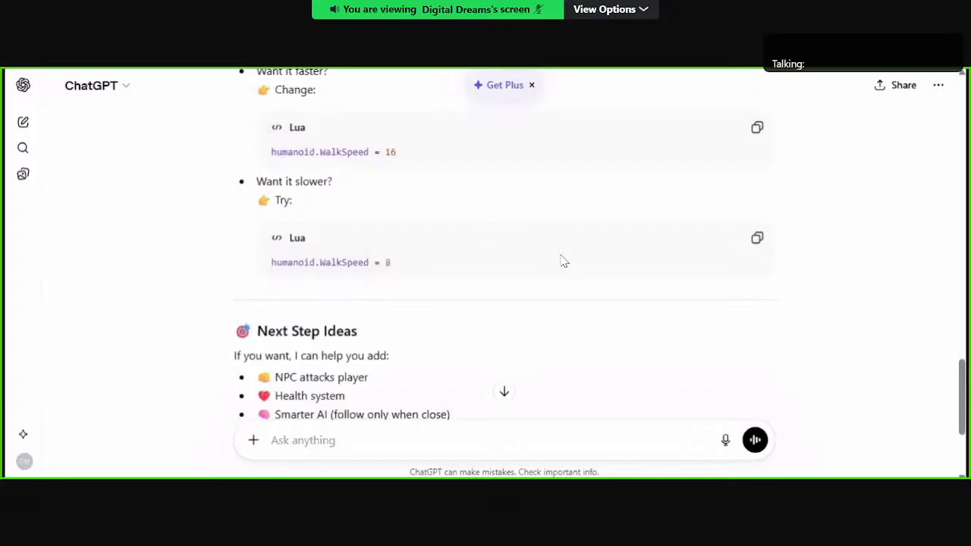
pyautogui.scroll(-1, 563, 261)
pyautogui.scroll(-4, 562, 261)
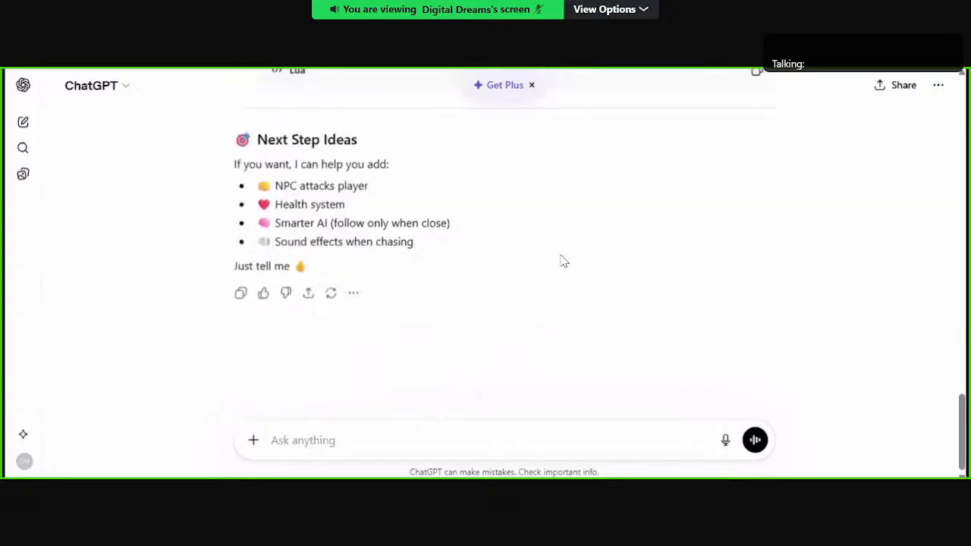
pyautogui.scroll(10, 563, 261)
pyautogui.scroll(15, 563, 261)
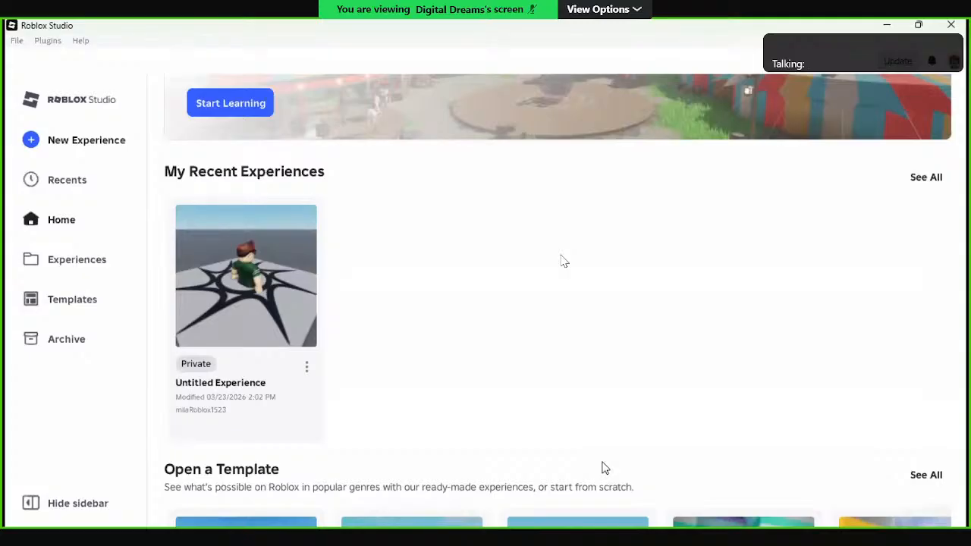
pyautogui.scroll(-6, 563, 261)
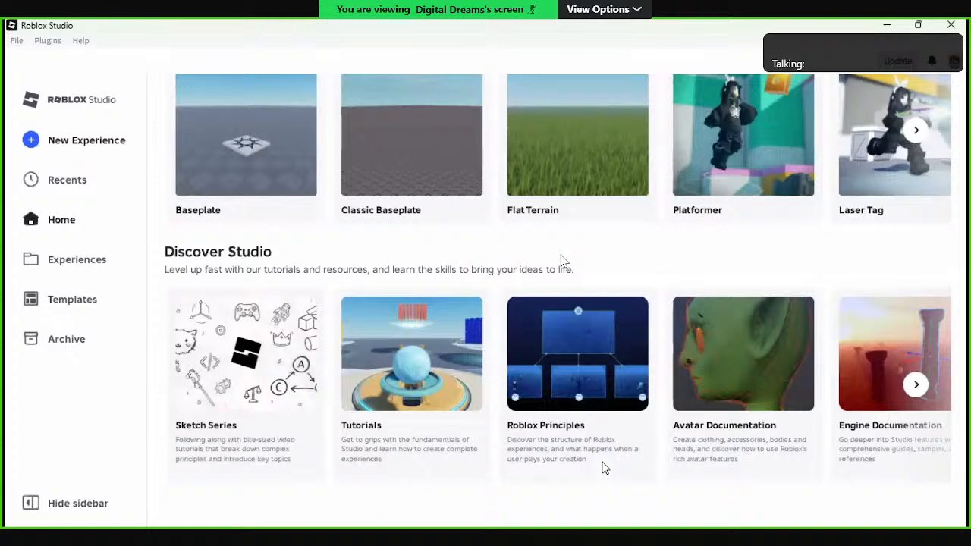
pyautogui.scroll(1, 563, 261)
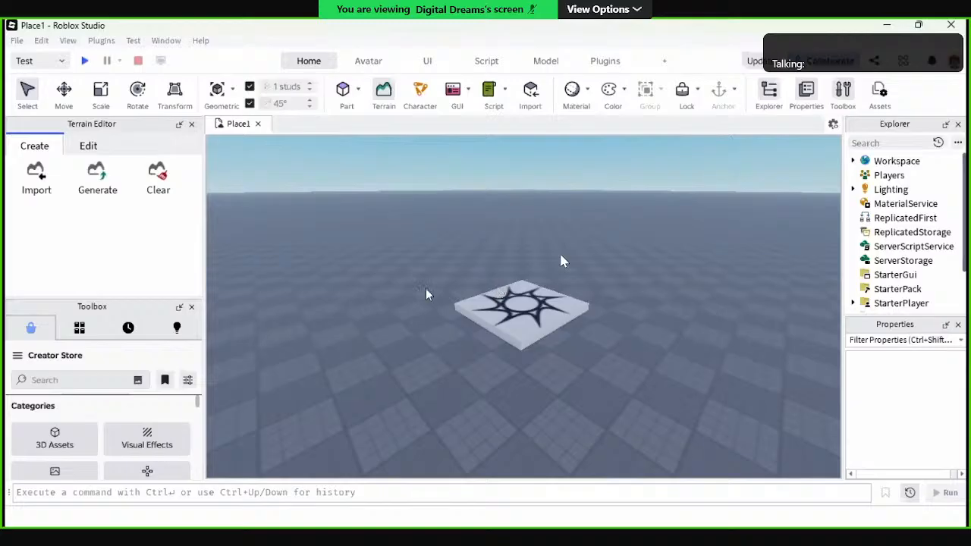
# Step: Search the Creator Store for "npc" models in the open Roblox Studio place
pyautogui.click(55, 379)
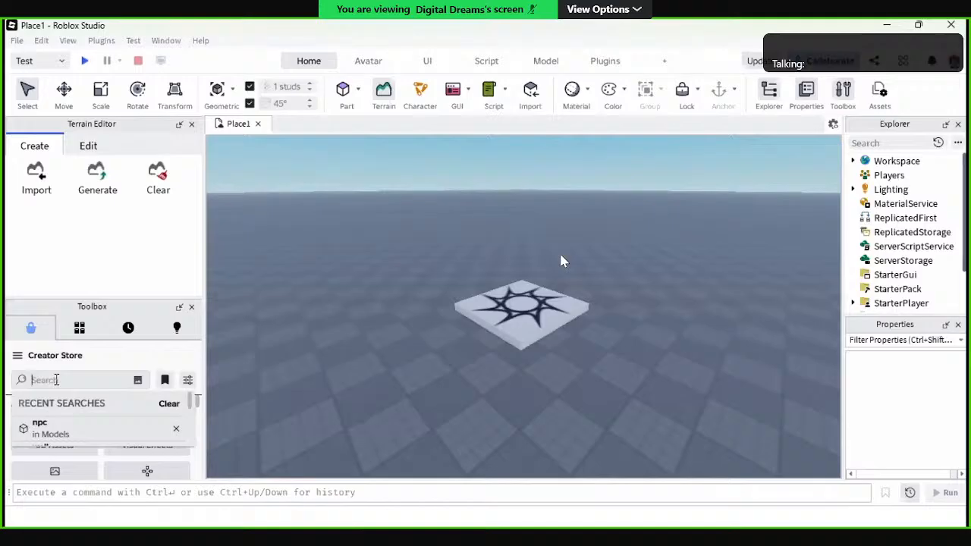
pyautogui.write('npc')
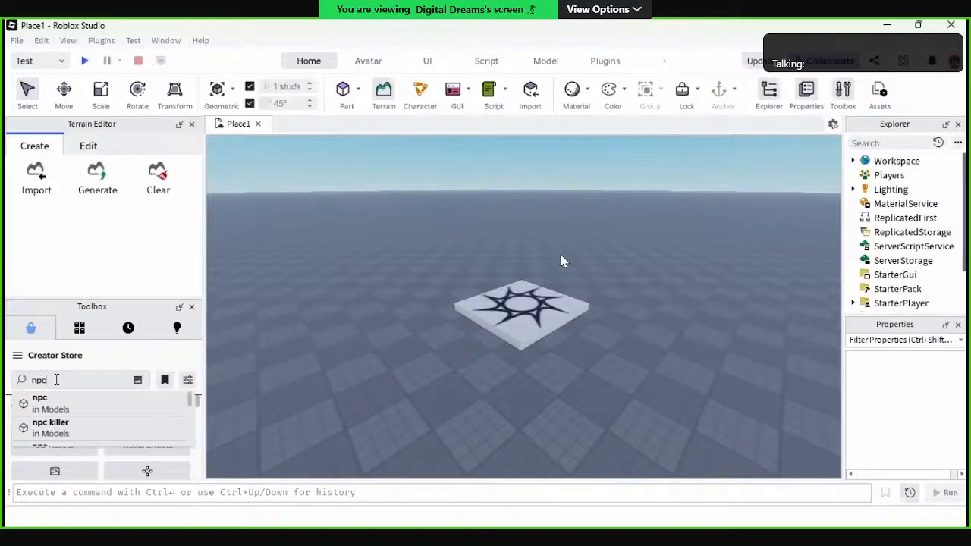
pyautogui.press('Return')
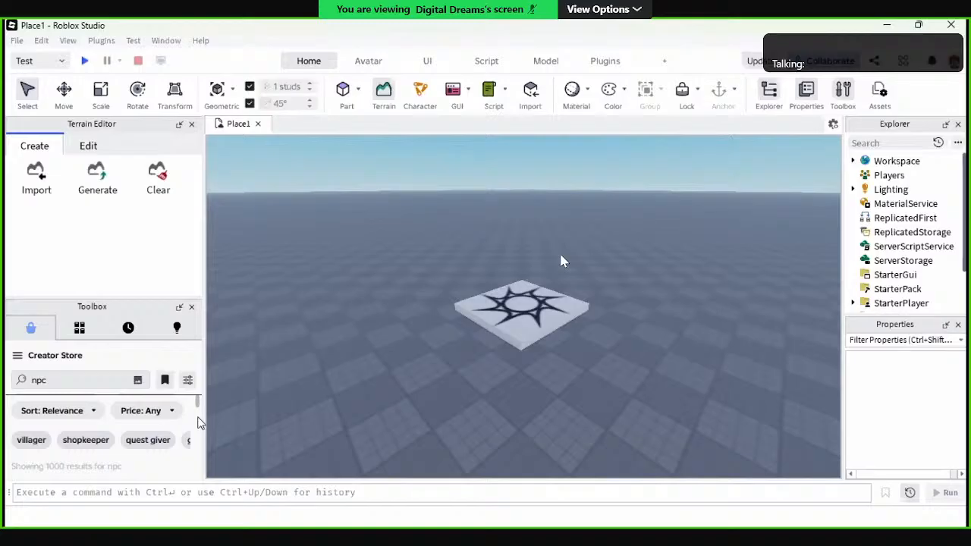
# Step: Look through the Creator Store "npc" results for a character model that suits the enemy NPC
pyautogui.scroll(-2, 199, 423)
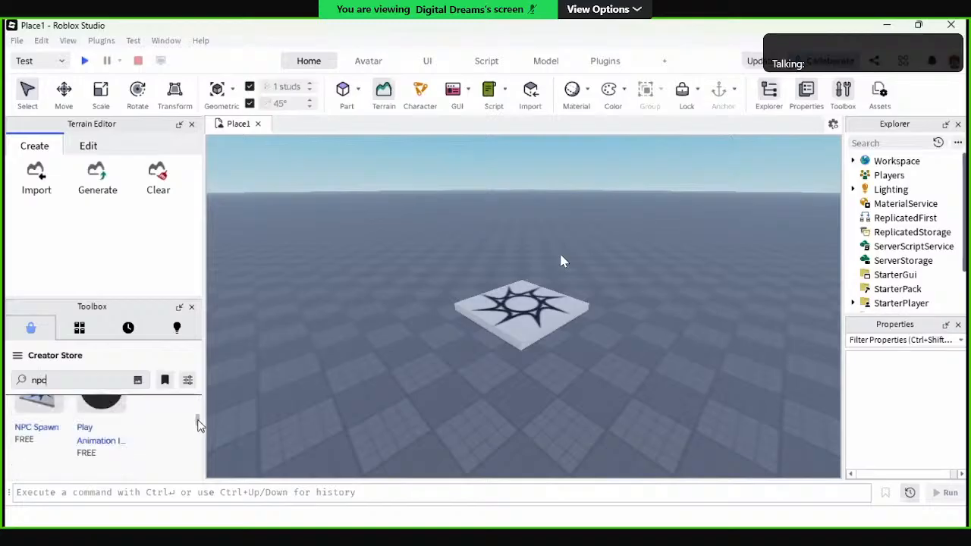
pyautogui.scroll(-2, 197, 425)
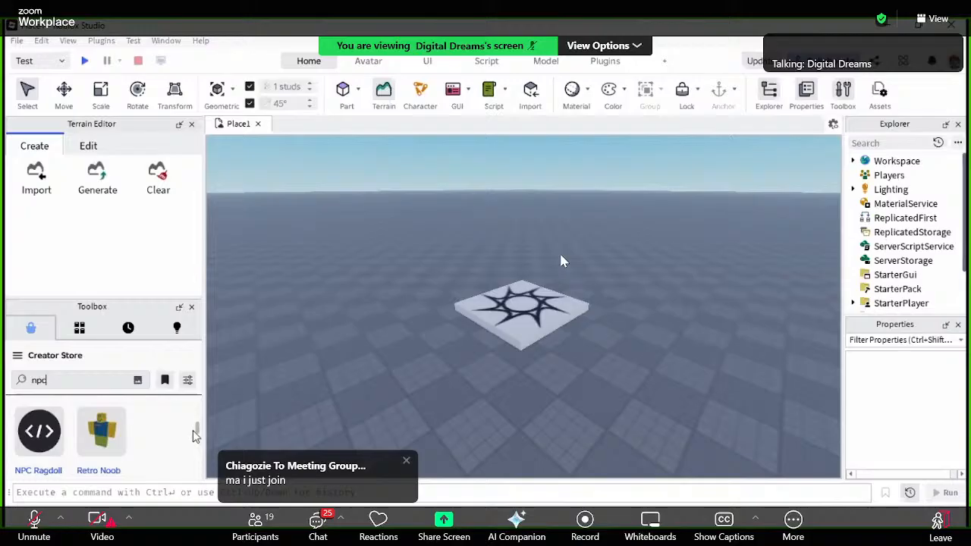
pyautogui.scroll(-2, 192, 430)
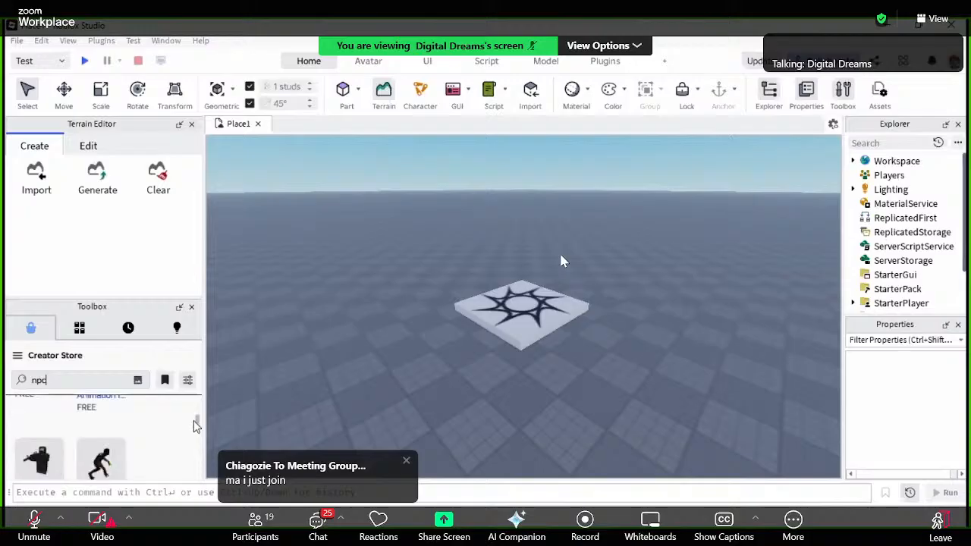
pyautogui.moveTo(193, 421); pyautogui.dragTo(193, 423)
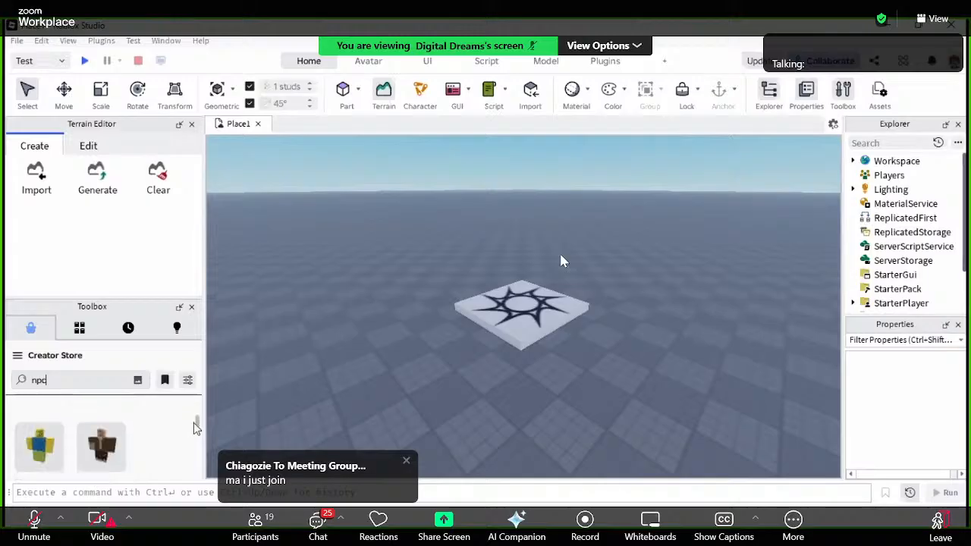
pyautogui.scroll(-2, 193, 428)
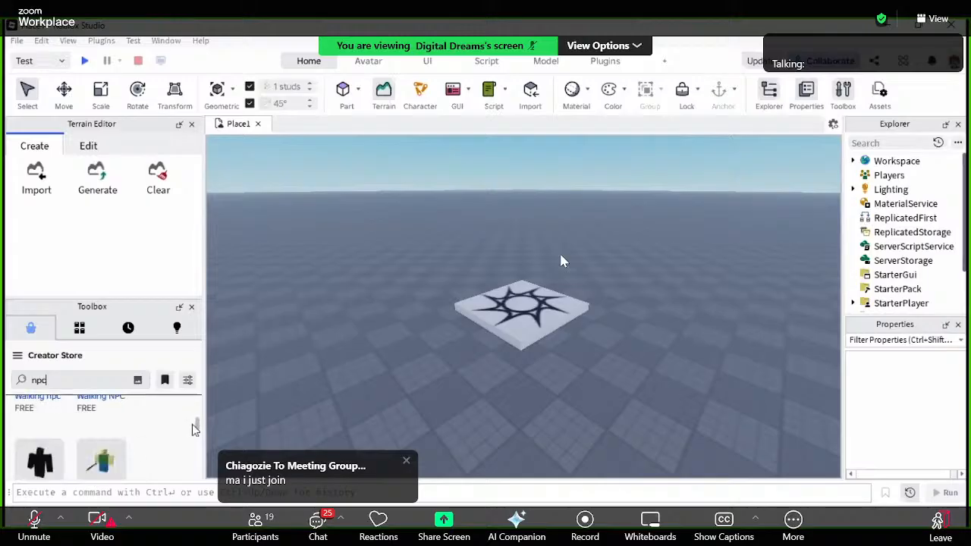
pyautogui.scroll(-2, 193, 430)
pyautogui.moveTo(193, 426); pyautogui.dragTo(182, 465)
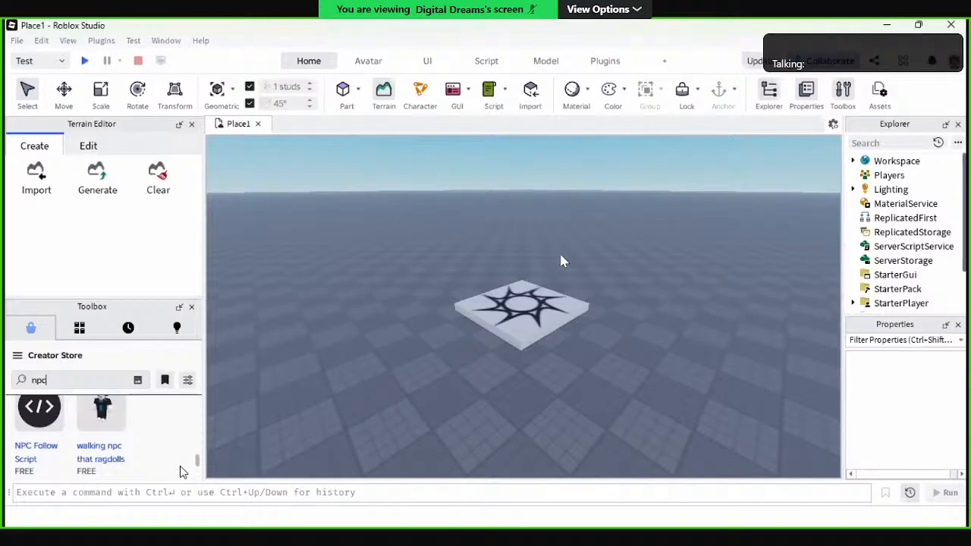
pyautogui.scroll(-2, 171, 431)
pyautogui.scroll(1, 171, 431)
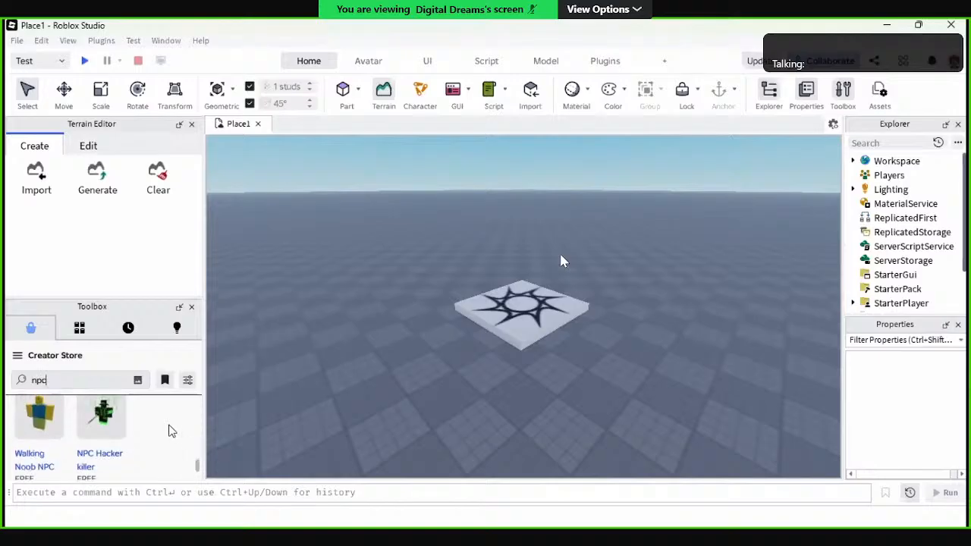
pyautogui.scroll(-3, 110, 444)
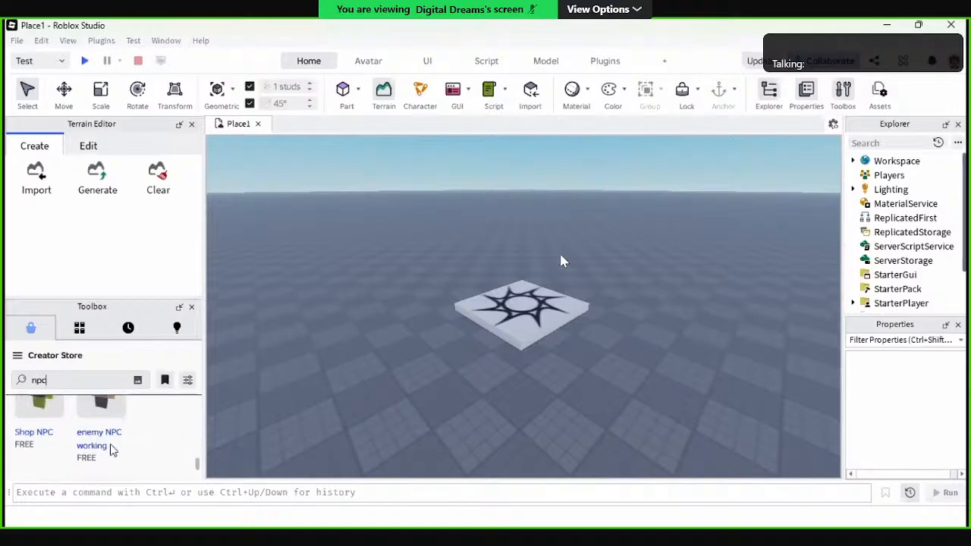
pyautogui.scroll(1, 110, 444)
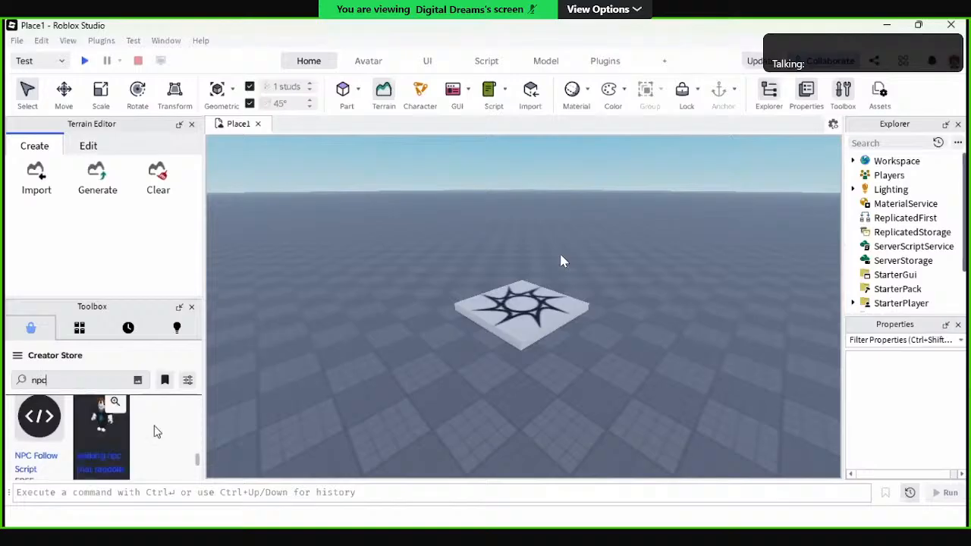
# Step: Find the Police Officer NPC among the "npc" results and insert it into the place at the spawn location
pyautogui.scroll(-2, 154, 430)
pyautogui.scroll(-3, 154, 431)
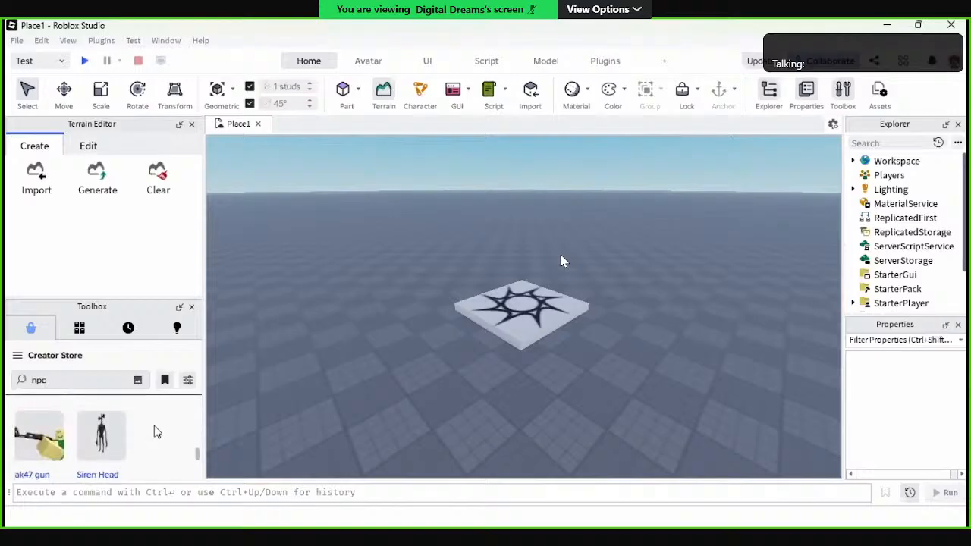
pyautogui.scroll(-5, 154, 430)
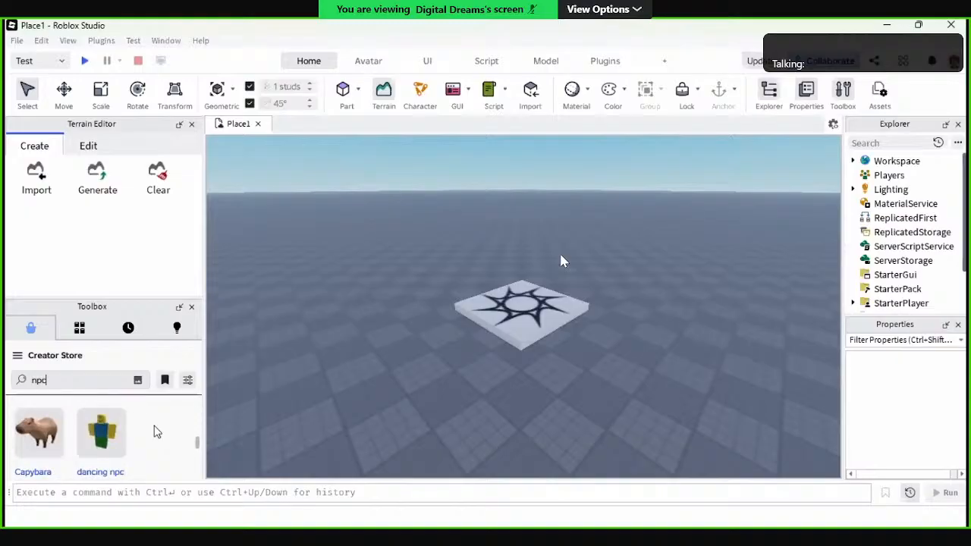
pyautogui.scroll(-6, 154, 431)
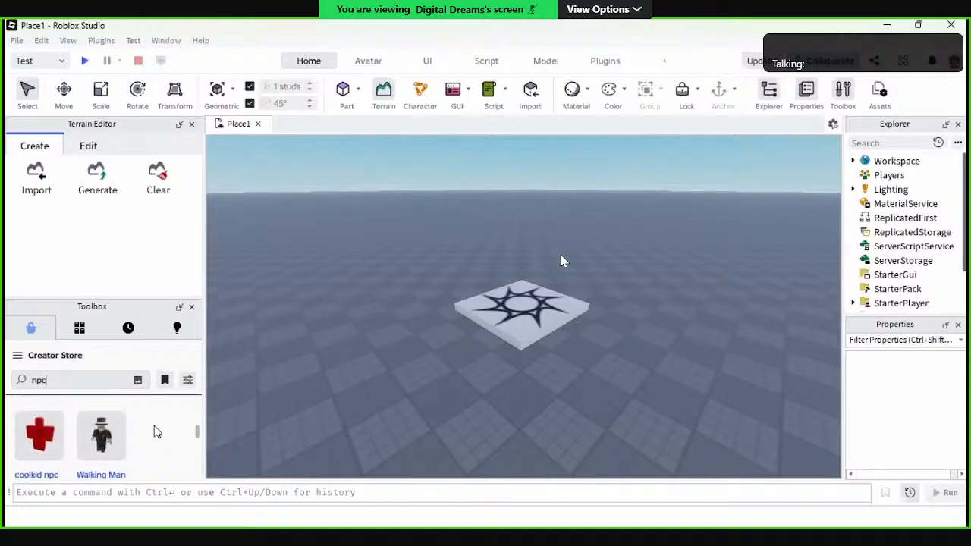
pyautogui.scroll(-2, 154, 430)
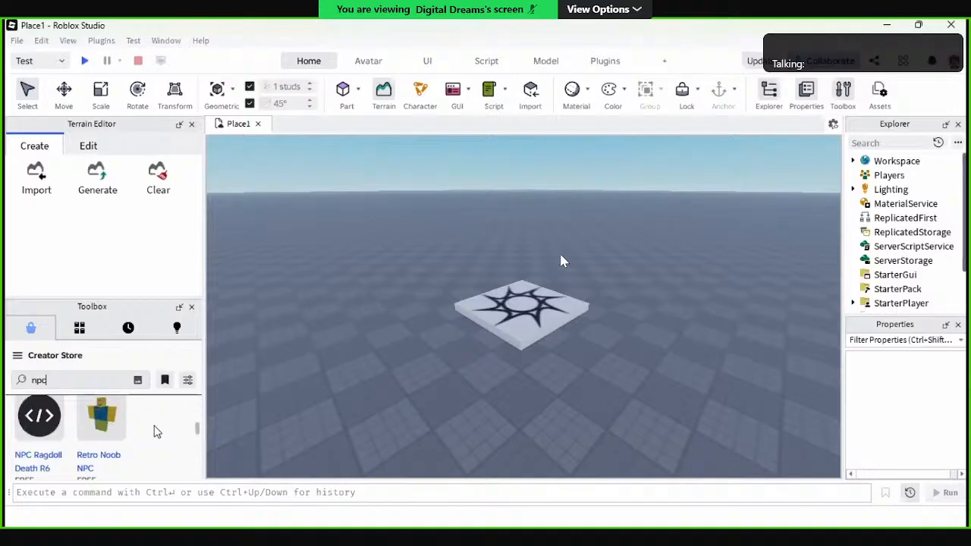
pyautogui.scroll(-2, 154, 431)
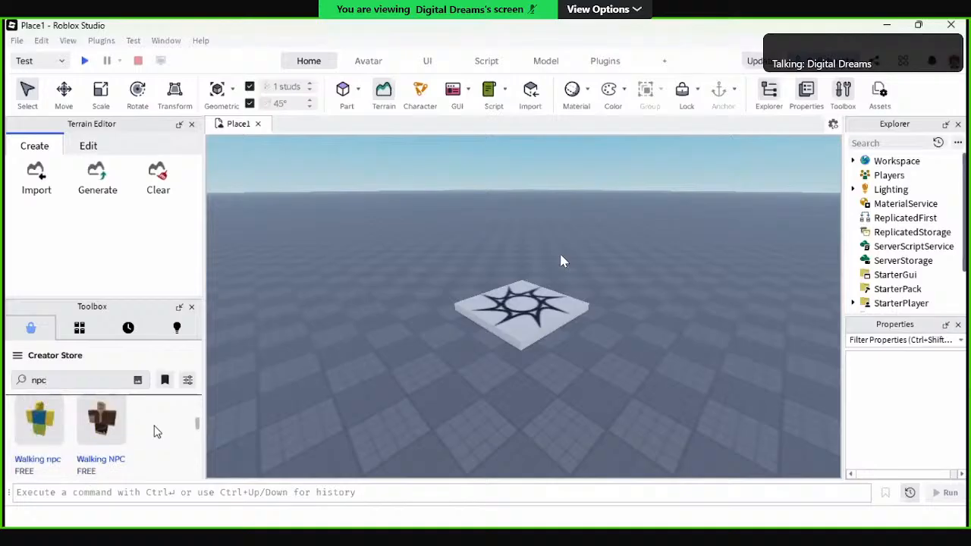
pyautogui.scroll(-2, 154, 430)
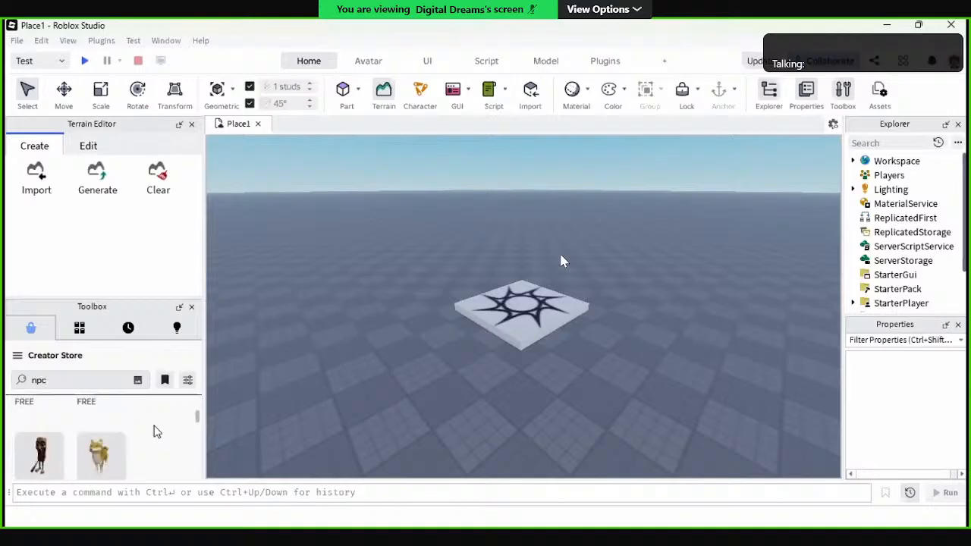
pyautogui.scroll(-1, 154, 431)
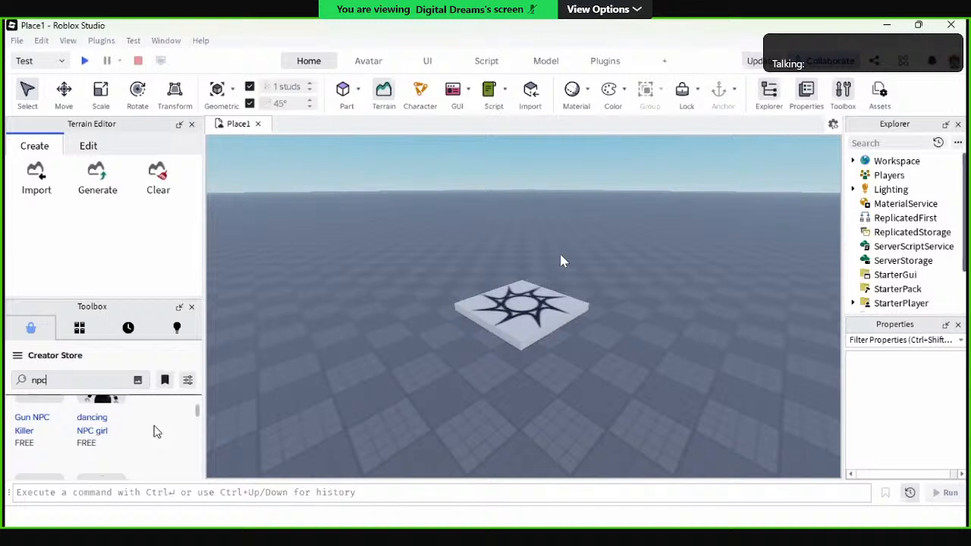
pyautogui.scroll(-2, 154, 431)
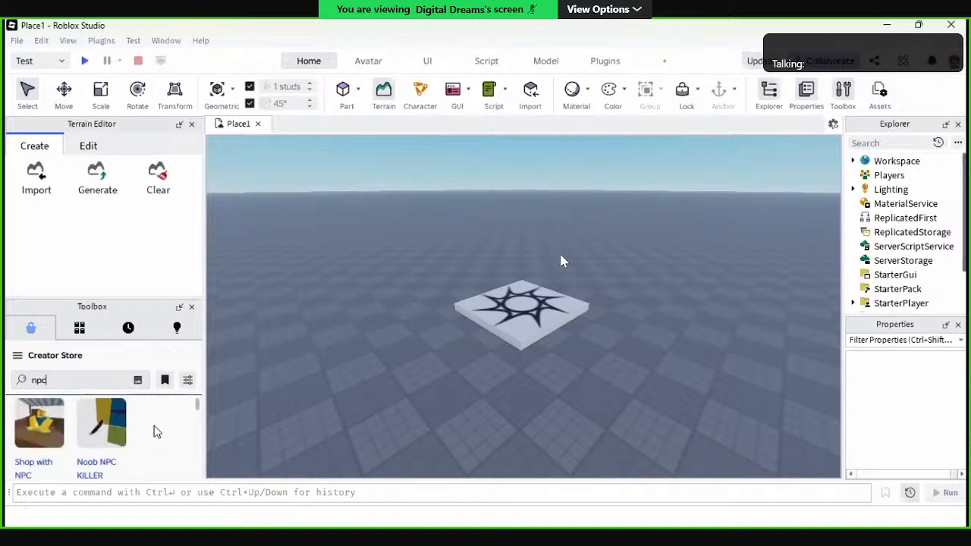
pyautogui.scroll(-5, 154, 431)
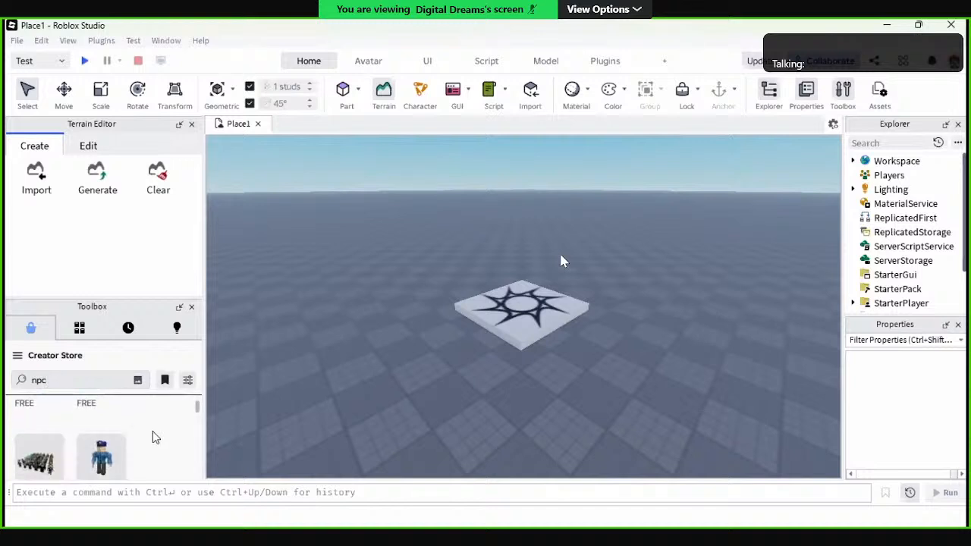
pyautogui.scroll(-1, 153, 431)
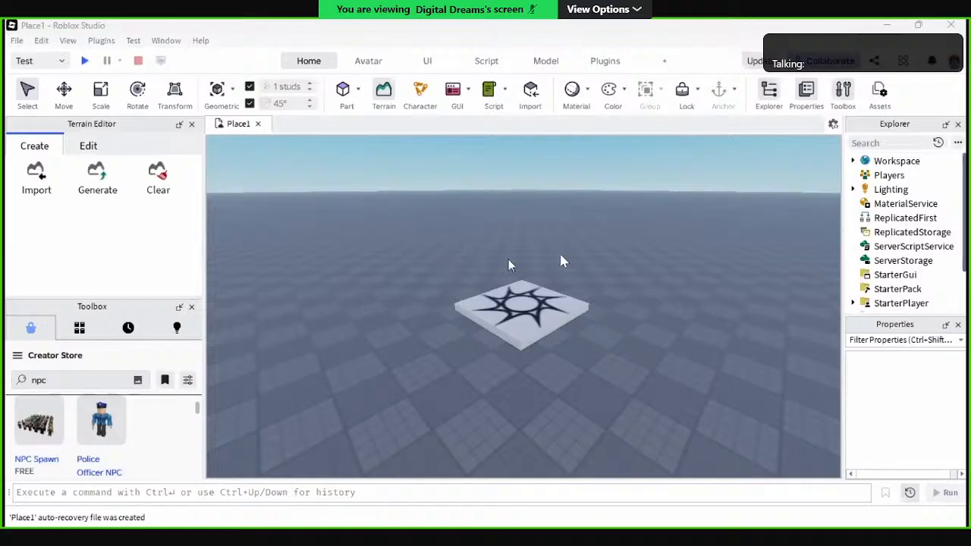
pyautogui.click(626, 308)
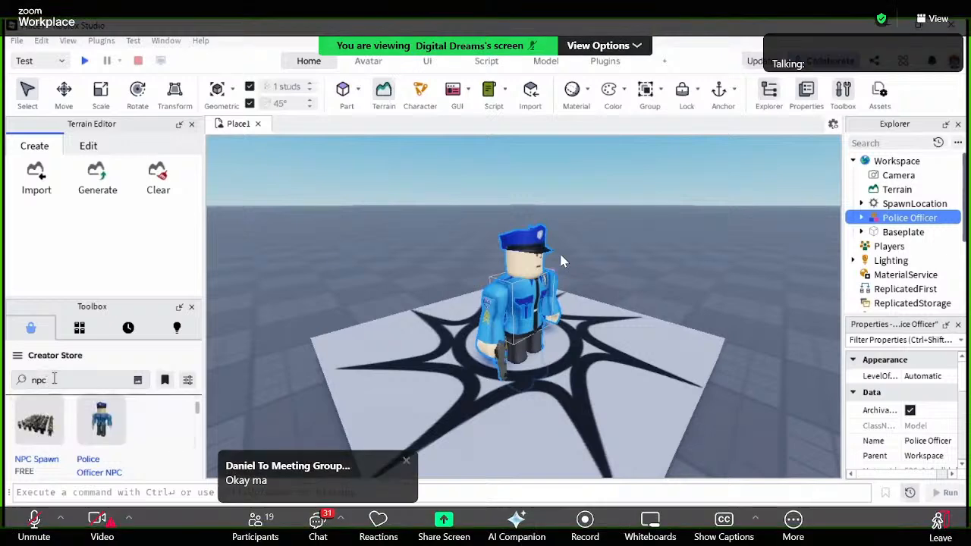
# Step: Search the Creator Store for "police officer npc"
pyautogui.click(46, 381)
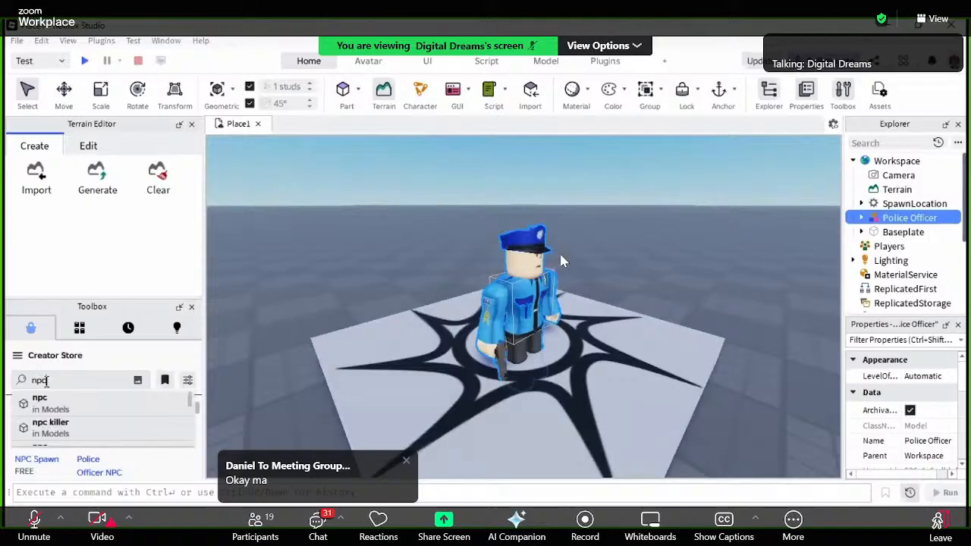
pyautogui.press('BackSpace')
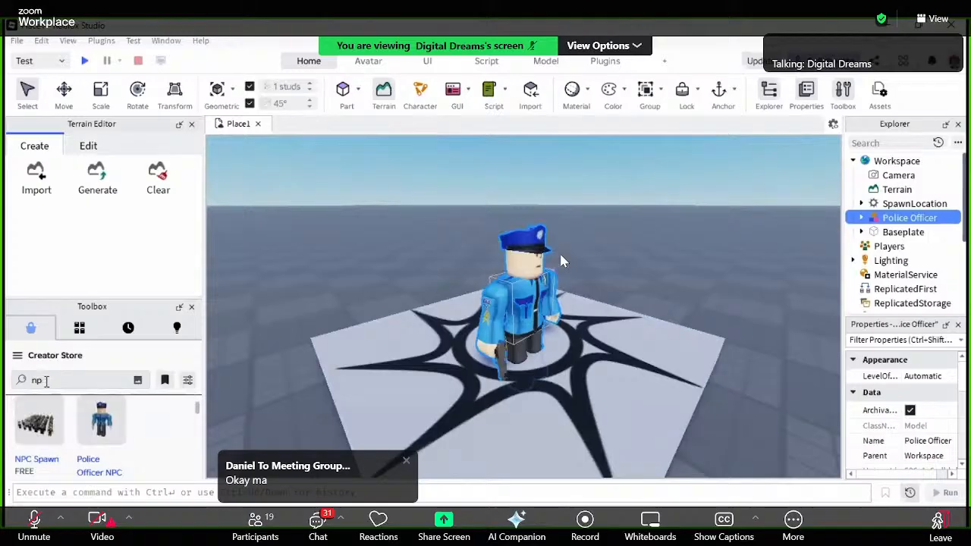
pyautogui.press('BackSpace')
pyautogui.press('BackSpace')
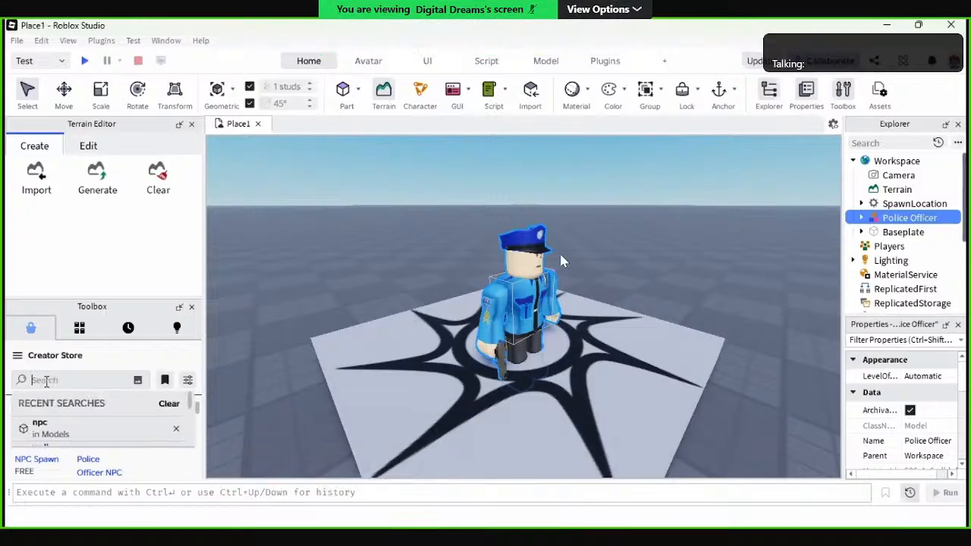
pyautogui.write('police off')
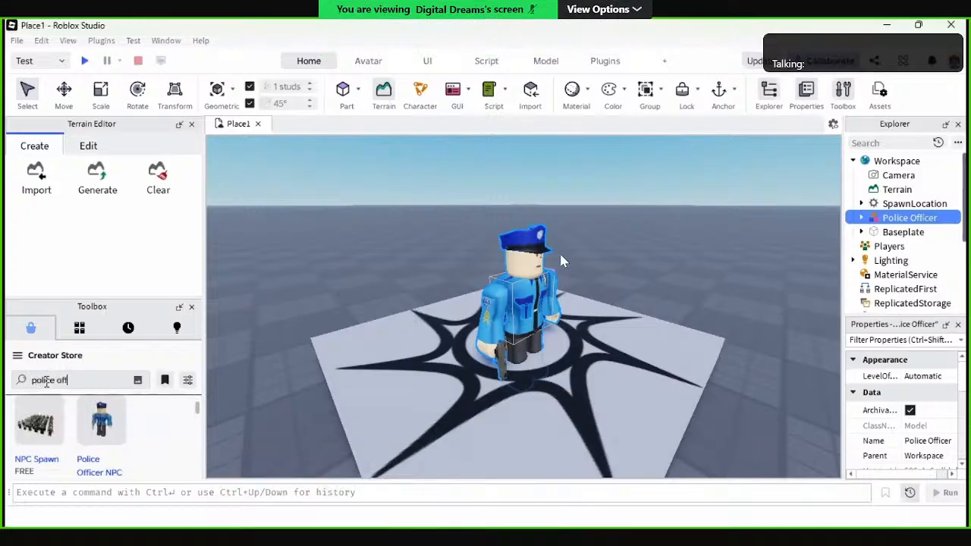
pyautogui.write('icer')
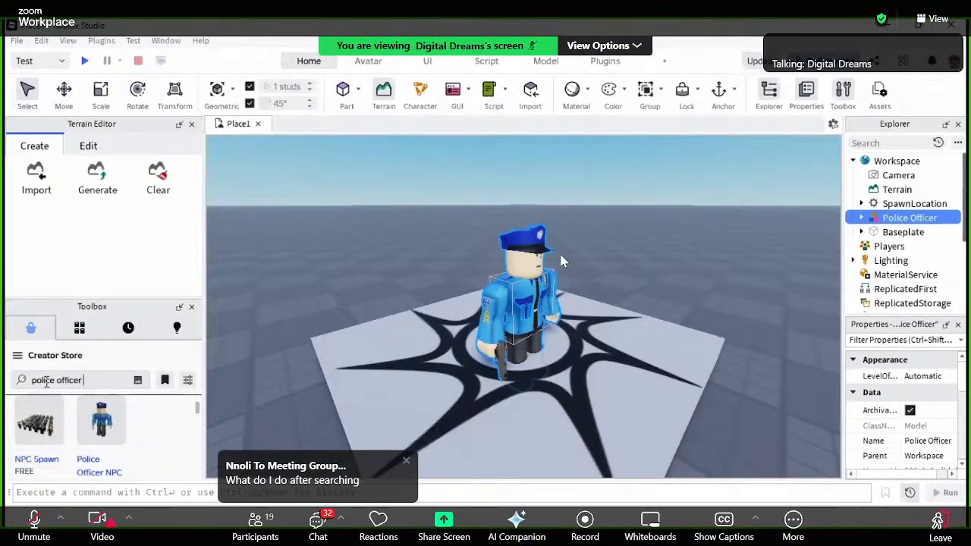
pyautogui.write(' n')
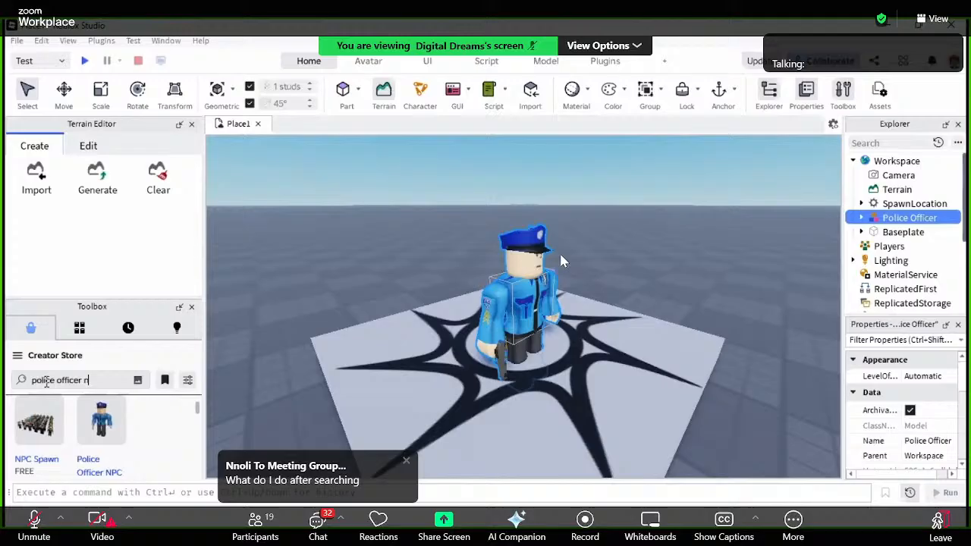
pyautogui.write('pc')
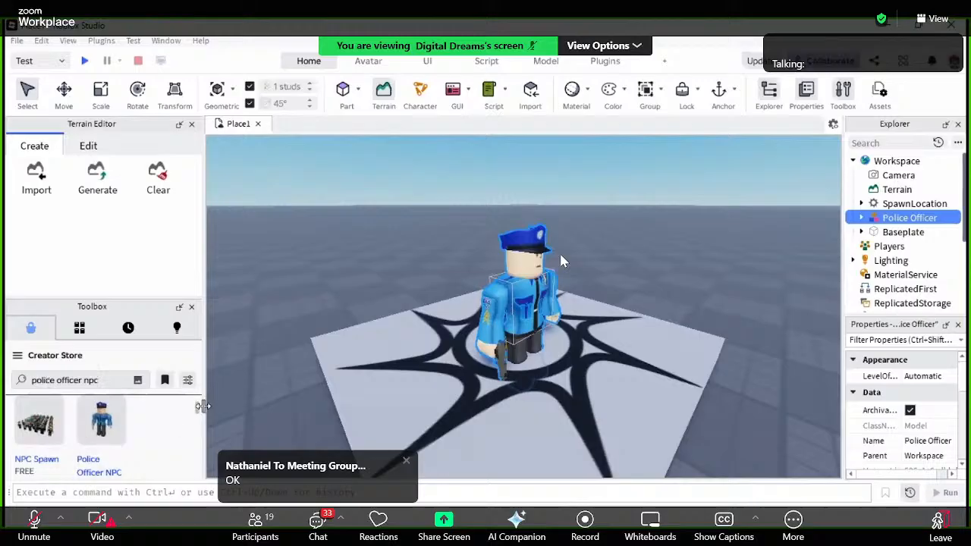
# Step: Look through the "police officer npc" results for the police officer character models on offer
pyautogui.moveTo(198, 411); pyautogui.dragTo(199, 450)
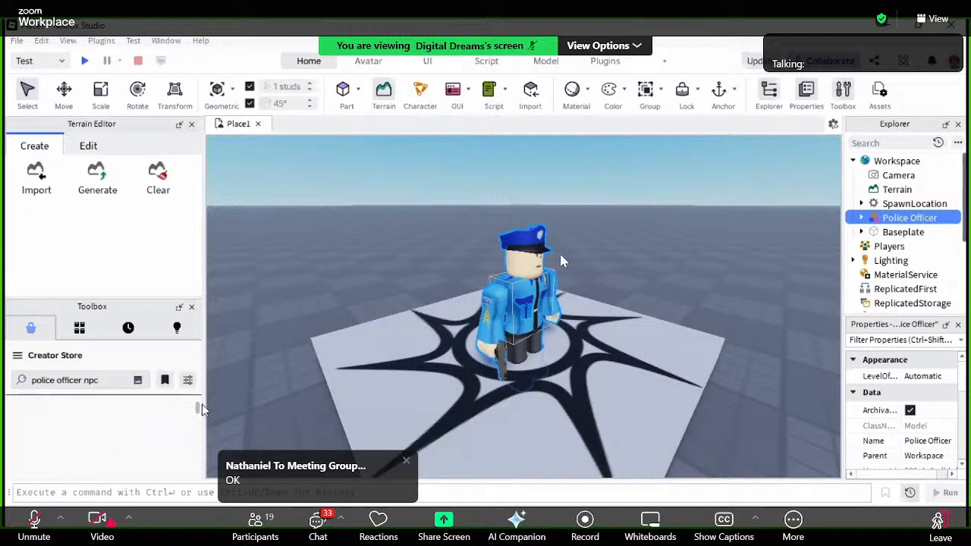
pyautogui.moveTo(196, 407); pyautogui.dragTo(196, 471)
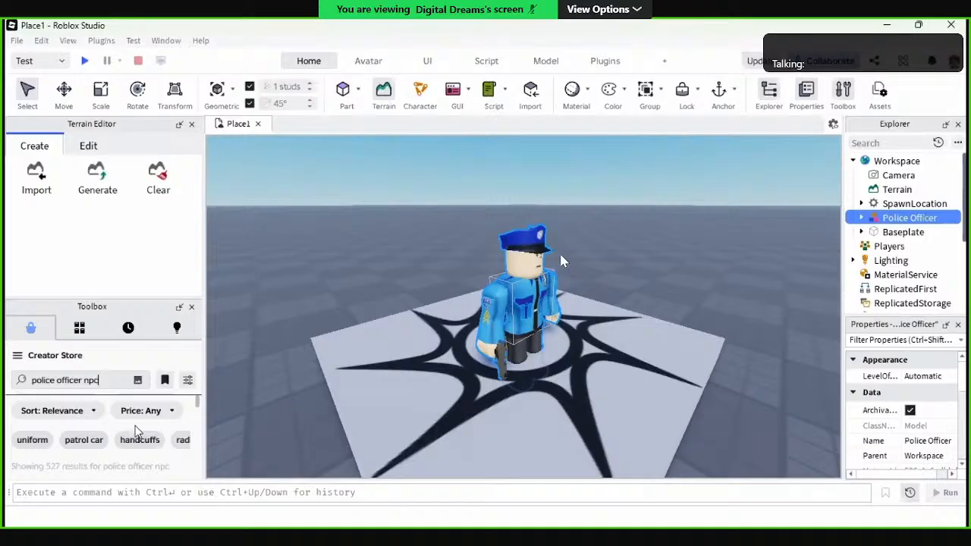
pyautogui.moveTo(197, 401); pyautogui.dragTo(198, 408)
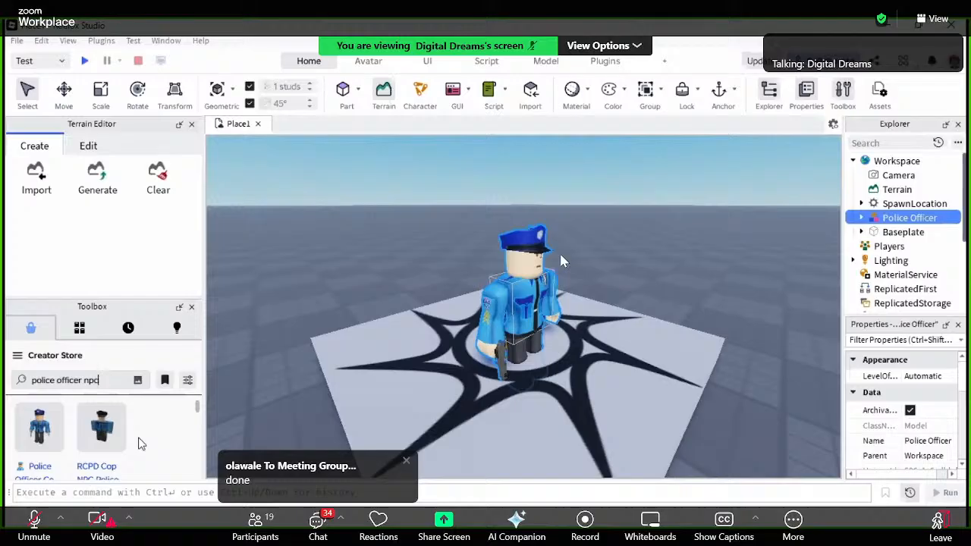
pyautogui.scroll(-2, 140, 444)
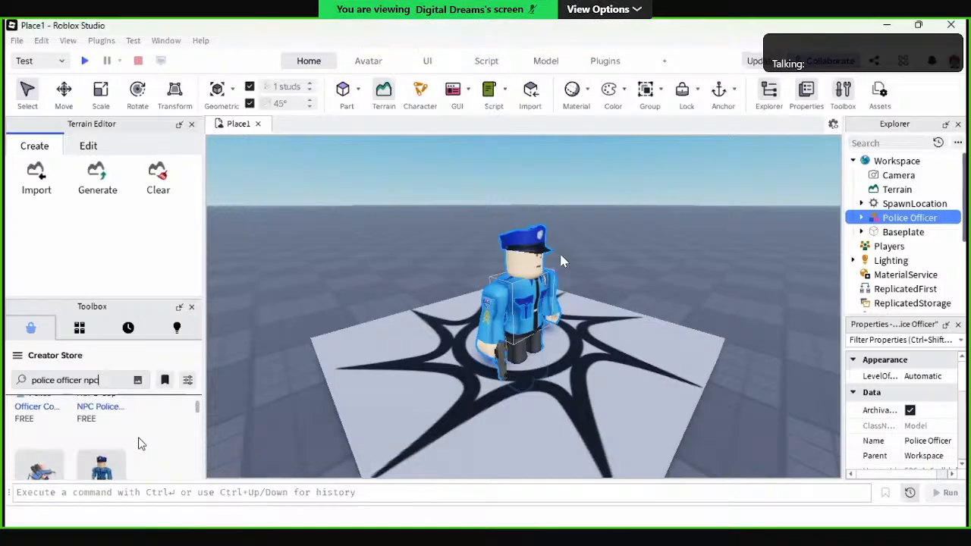
pyautogui.scroll(-1, 140, 444)
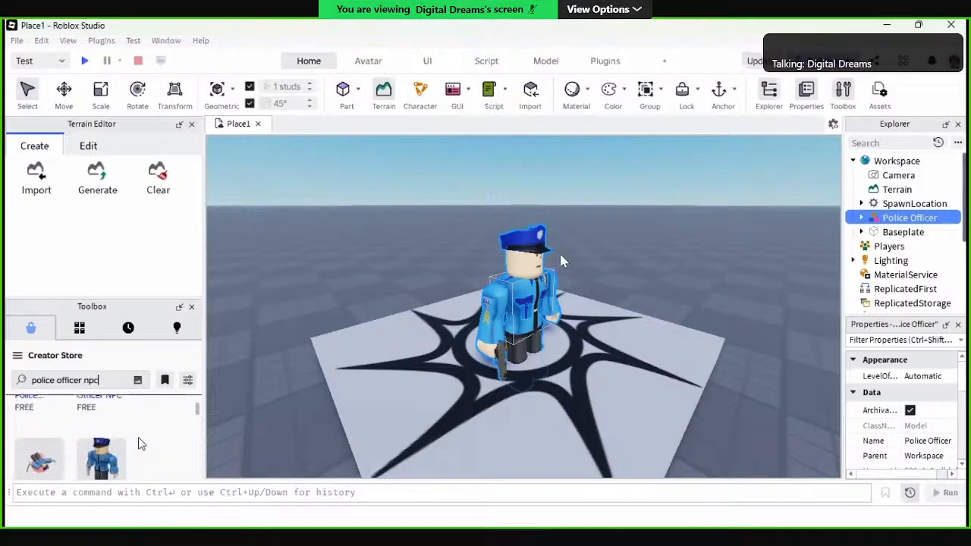
pyautogui.scroll(-2, 140, 444)
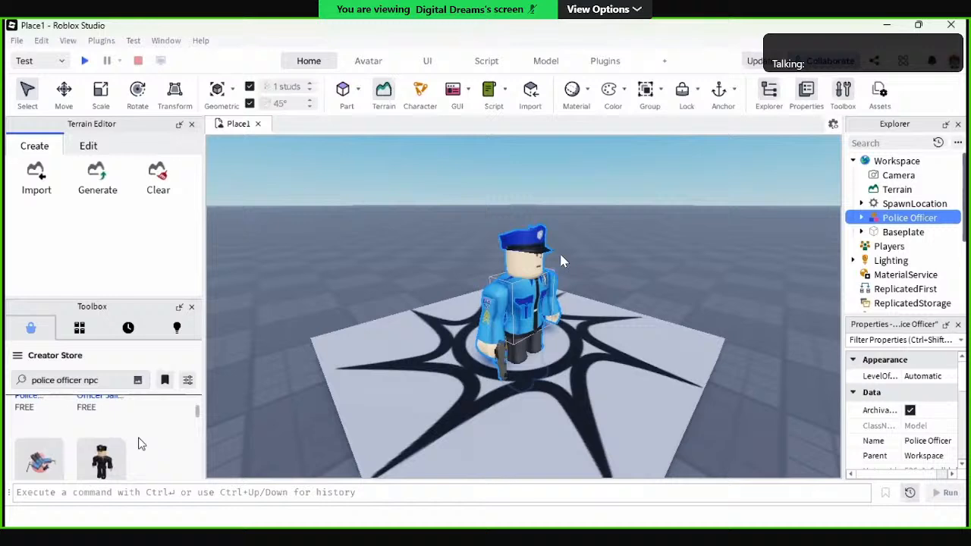
pyautogui.scroll(-2, 140, 444)
pyautogui.scroll(-2, 140, 444)
pyautogui.scroll(-3, 140, 444)
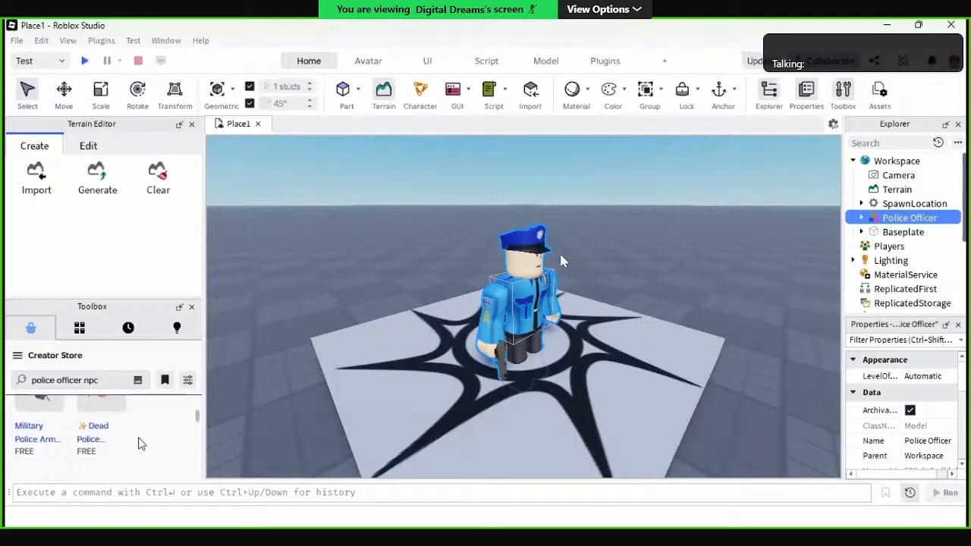
pyautogui.scroll(1, 140, 443)
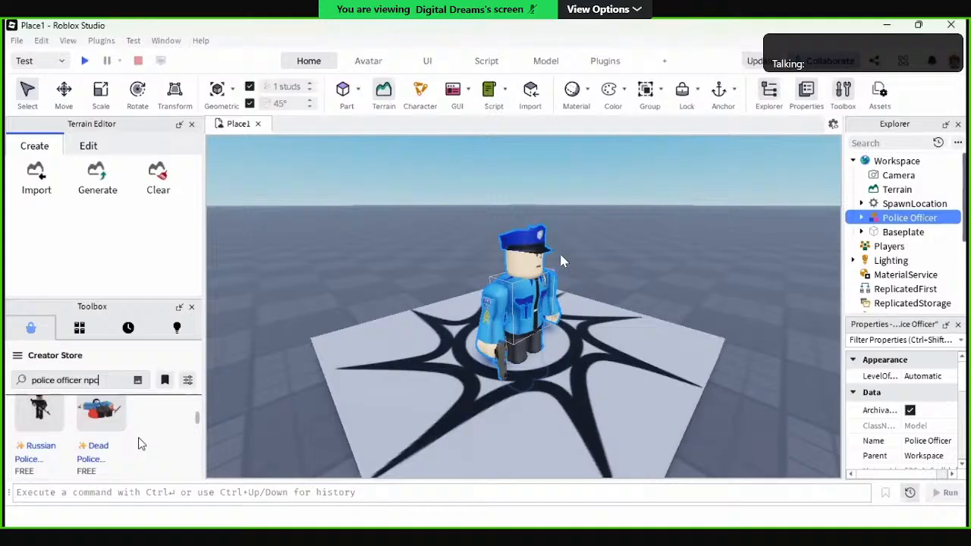
pyautogui.scroll(8, 139, 444)
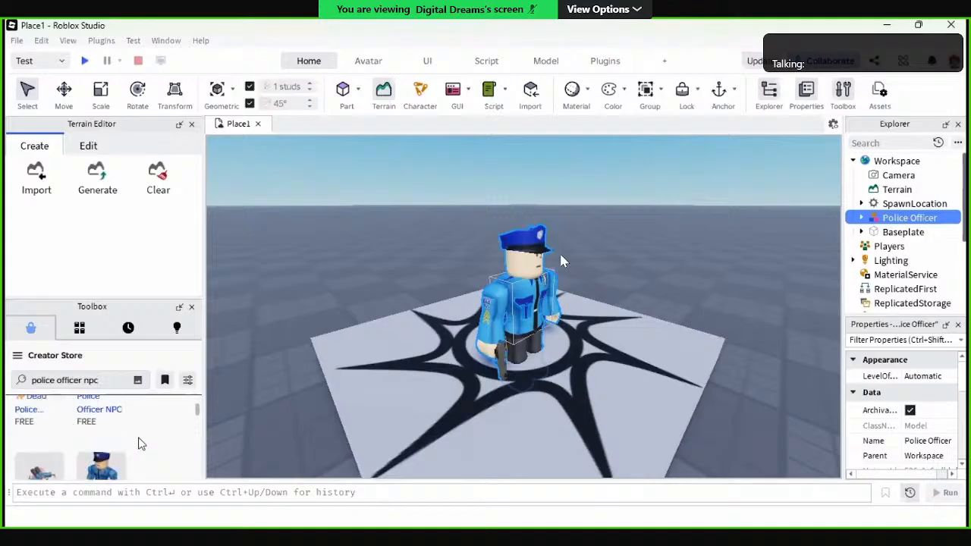
pyautogui.scroll(-3, 140, 444)
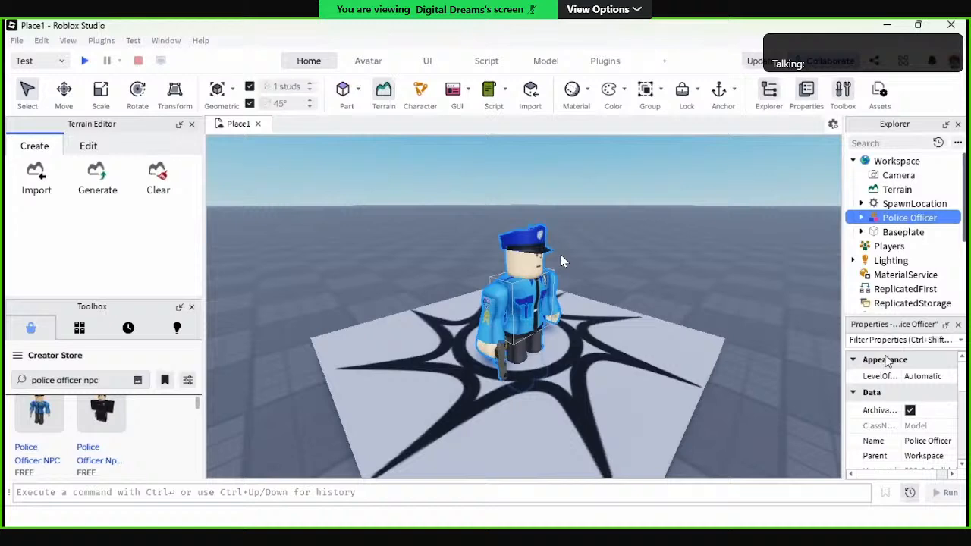
# Step: Rename the Police Officer model in the Workspace to "Chaser"
pyautogui.click(907, 218)
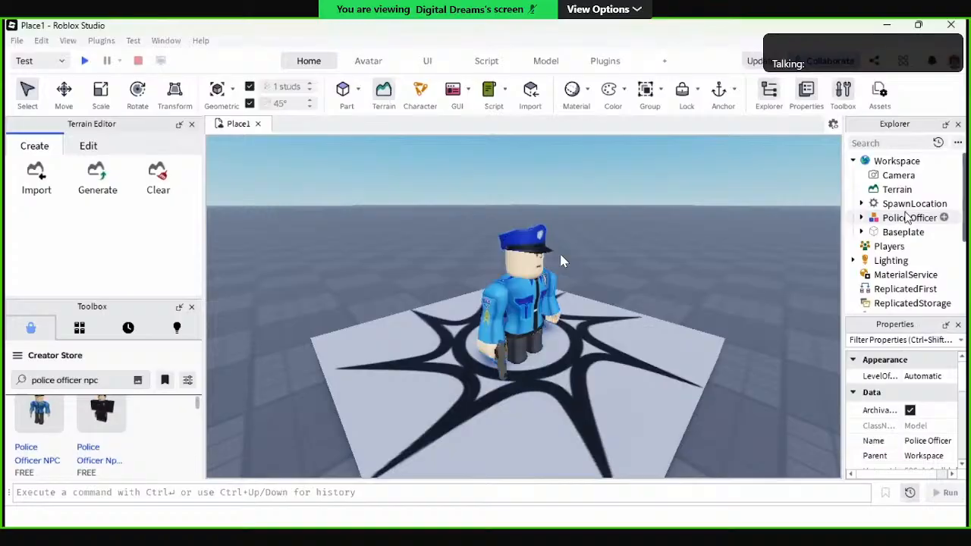
pyautogui.click(903, 217)
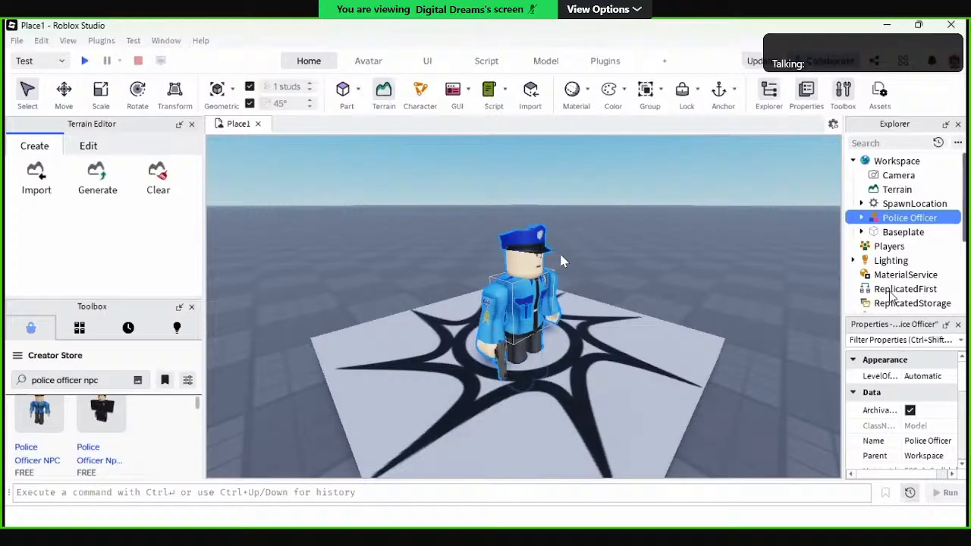
pyautogui.press('F2')
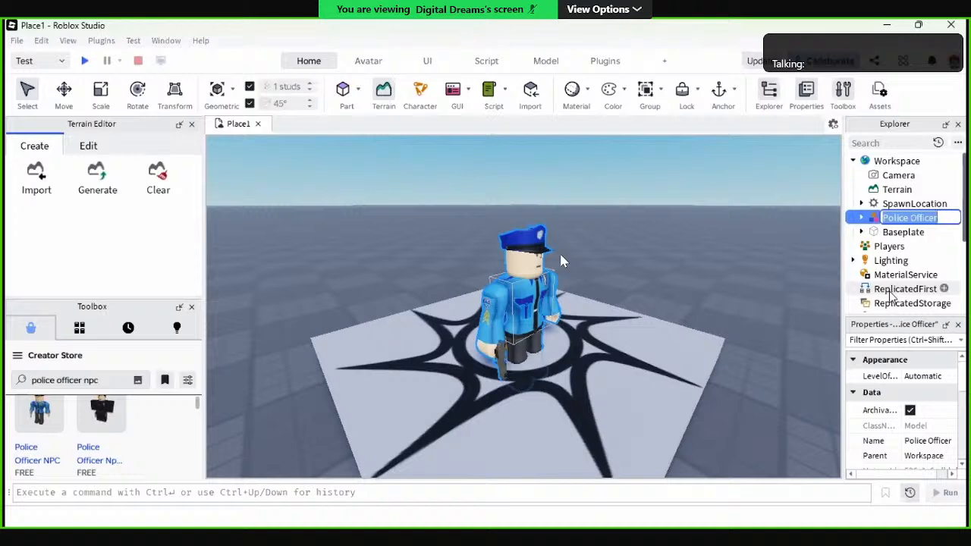
pyautogui.press('BackSpace')
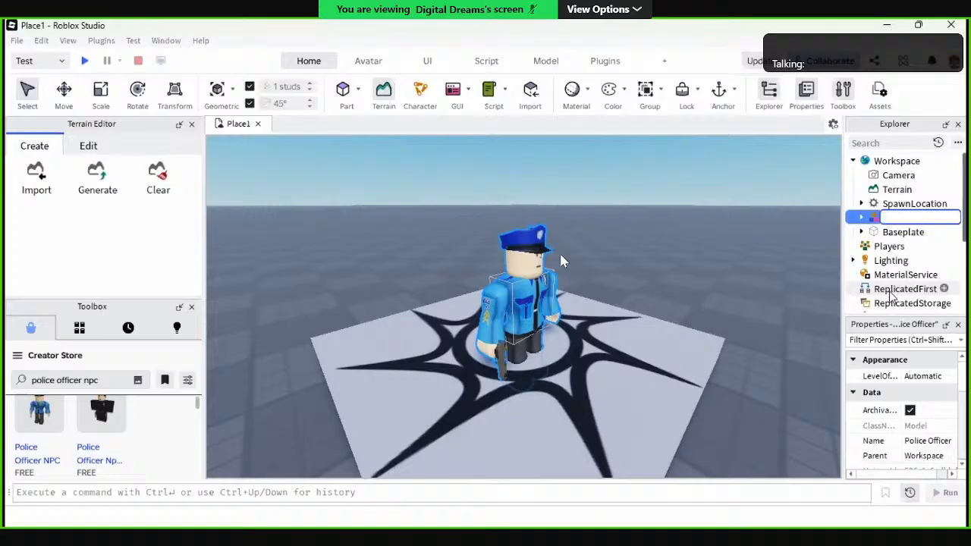
pyautogui.write('Chaser')
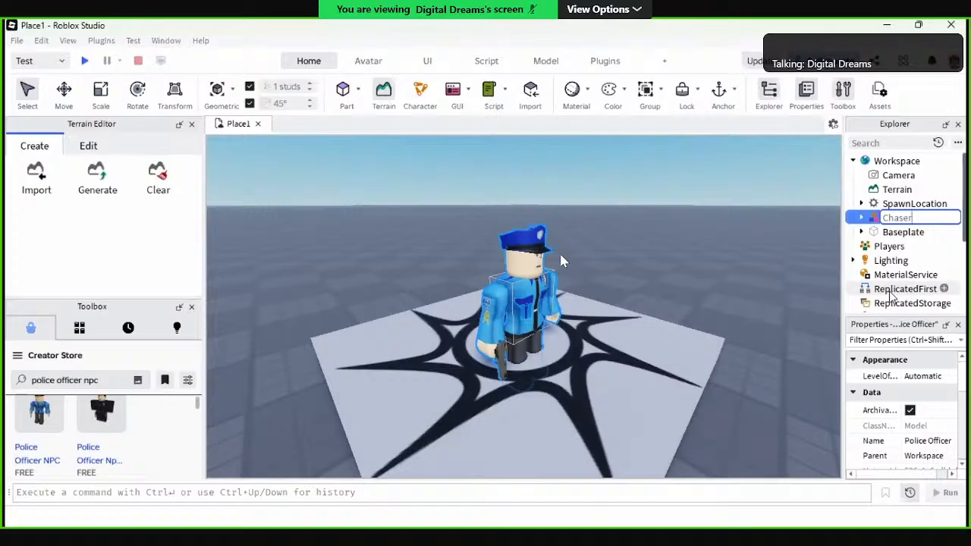
pyautogui.press('Return')
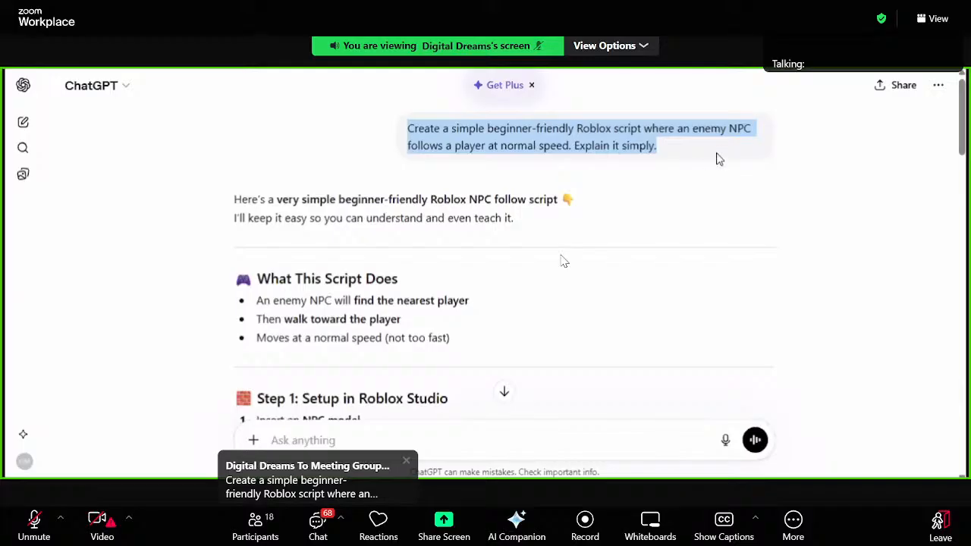
pyautogui.click(806, 201)
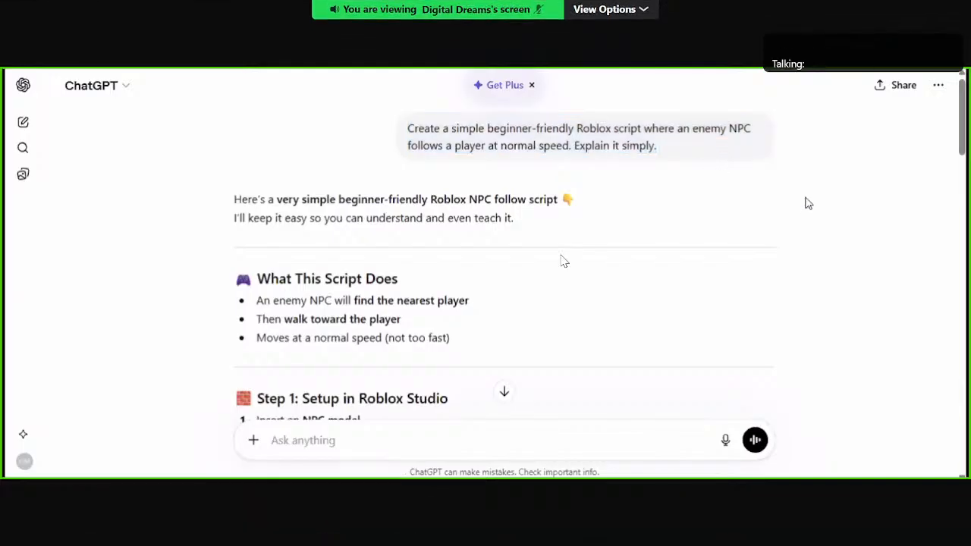
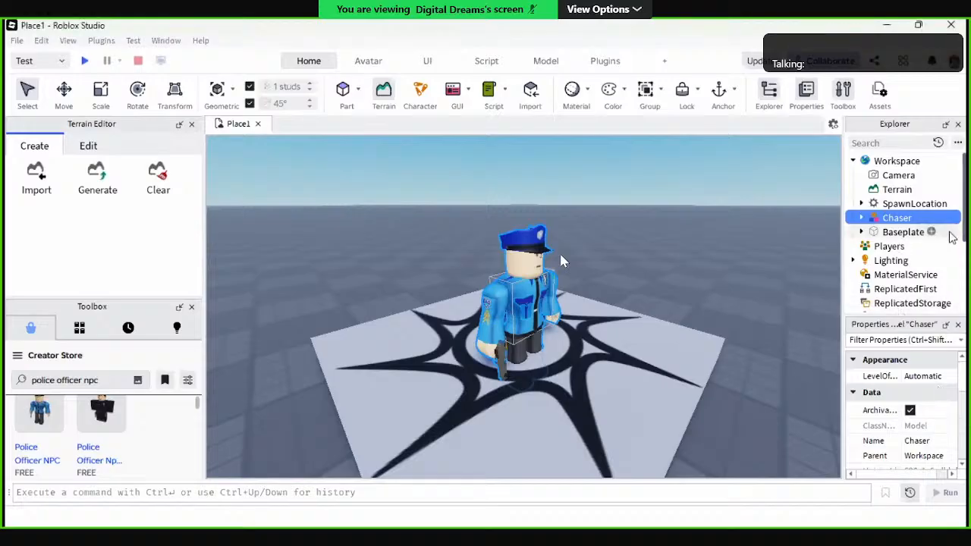
# Step: Add a new script inside the Chaser model and locate it among the model's children
pyautogui.click(923, 221)
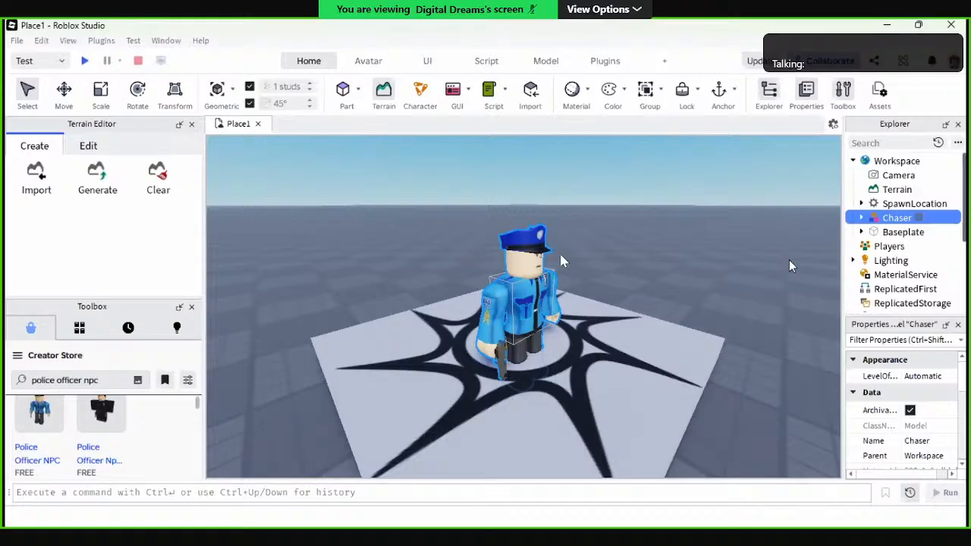
pyautogui.click(789, 260)
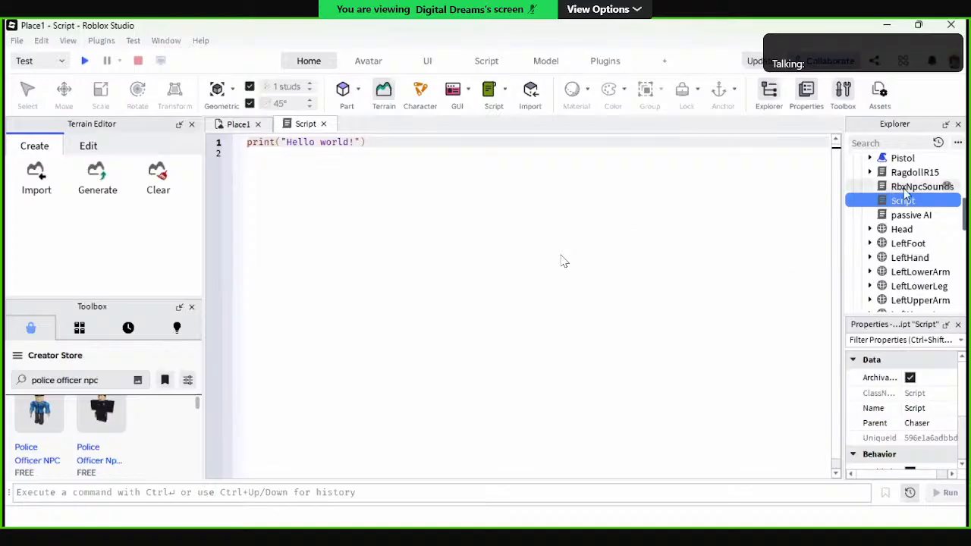
pyautogui.scroll(3, 904, 196)
pyautogui.scroll(3, 904, 194)
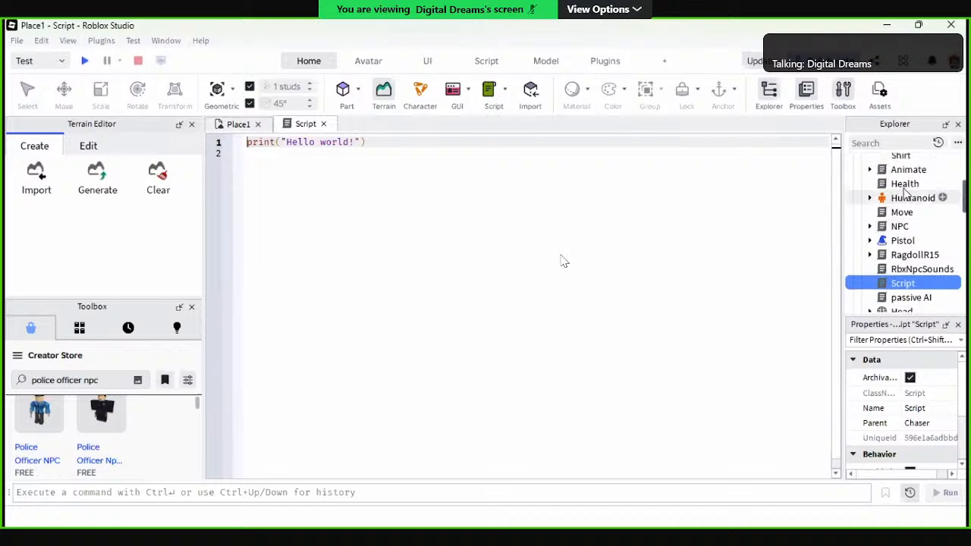
pyautogui.scroll(-4, 905, 194)
pyautogui.scroll(-2, 904, 191)
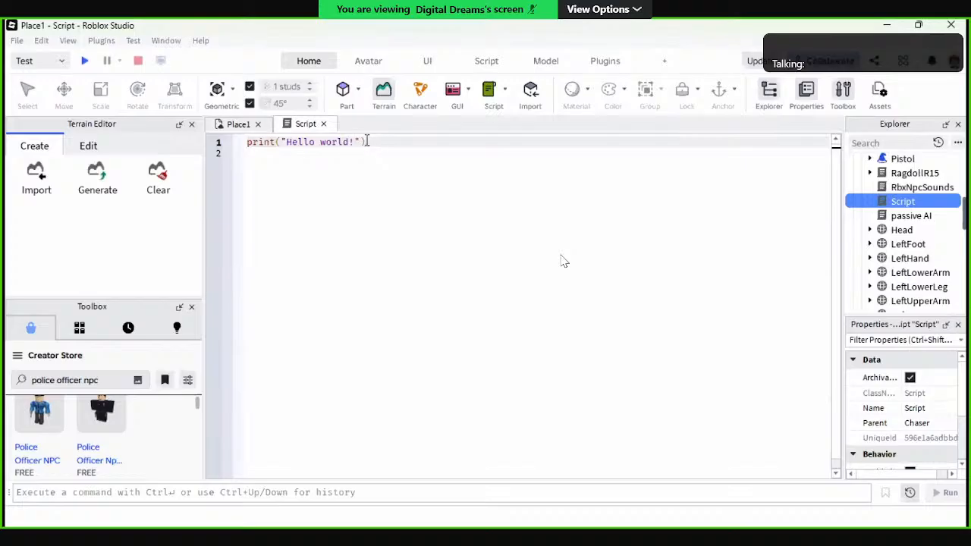
# Step: Replace the default print line in Chaser's script with the copied ChatGPT code that moves the NPC to the nearest player
pyautogui.press('BackSpace')
pyautogui.press('BackSpace')
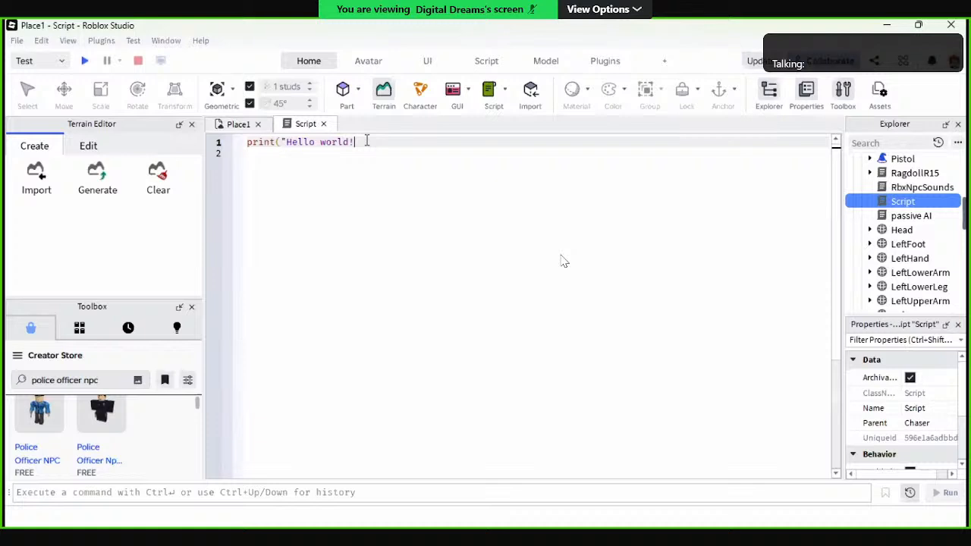
pyautogui.press('BackSpace')
pyautogui.press('BackSpace')
pyautogui.press('BackSpace')
pyautogui.press('BackSpace')
pyautogui.press('BackSpace')
pyautogui.press('BackSpace')
pyautogui.press('BackSpace')
pyautogui.press('BackSpace')
pyautogui.press('BackSpace')
pyautogui.press('BackSpace')
pyautogui.press('BackSpace')
pyautogui.press('BackSpace')
pyautogui.press('BackSpace')
pyautogui.press('BackSpace')
pyautogui.press('BackSpace')
pyautogui.press('BackSpace')
pyautogui.press('BackSpace')
pyautogui.press('BackSpace')
pyautogui.press('BackSpace')
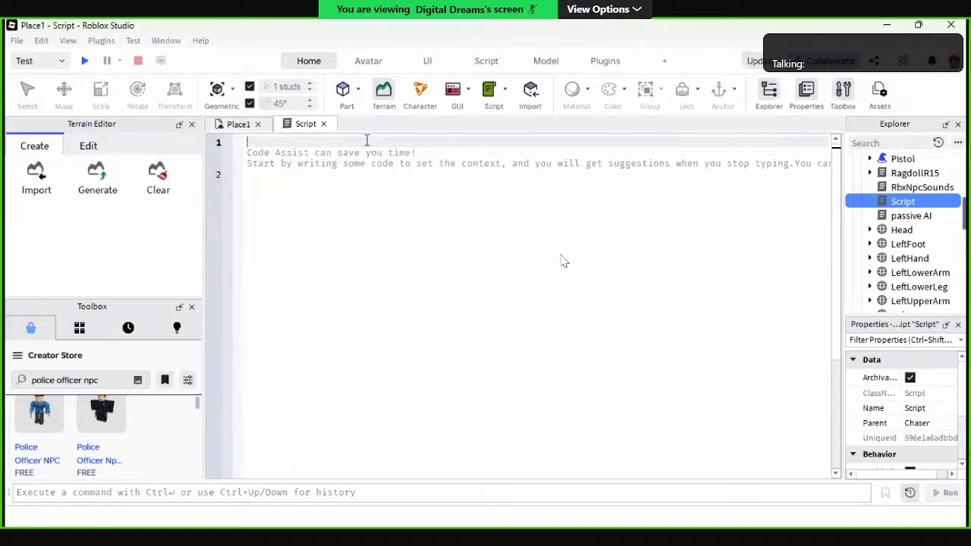
pyautogui.hotkey('ctrl', 'v')
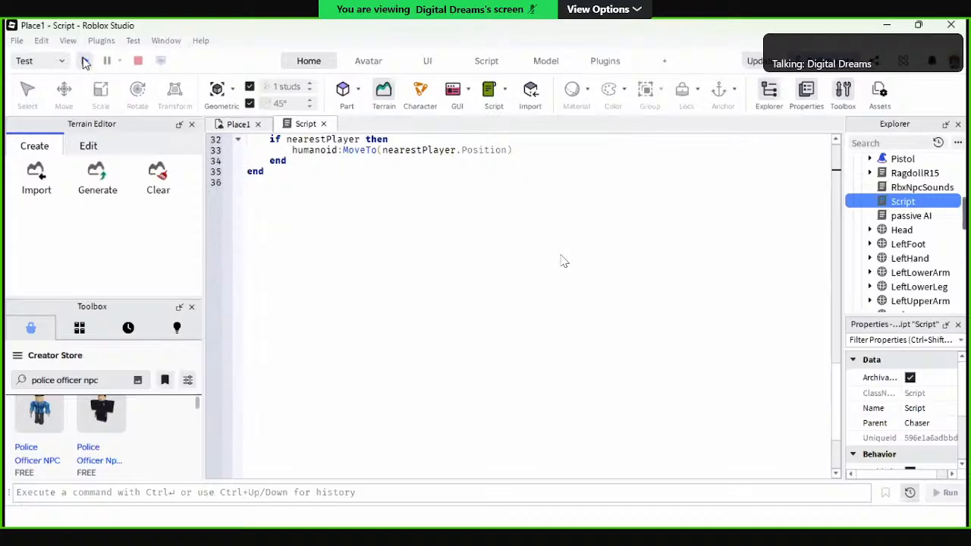
# Step: Playtest the place and run the avatar backwards away from the spawn location to test whether the Chaser follows
pyautogui.click(86, 63)
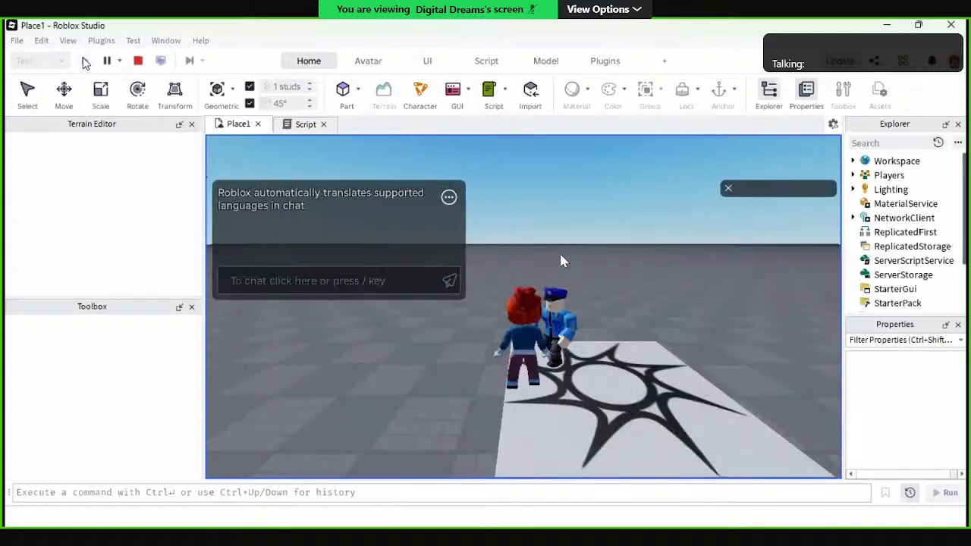
pyautogui.press('s')
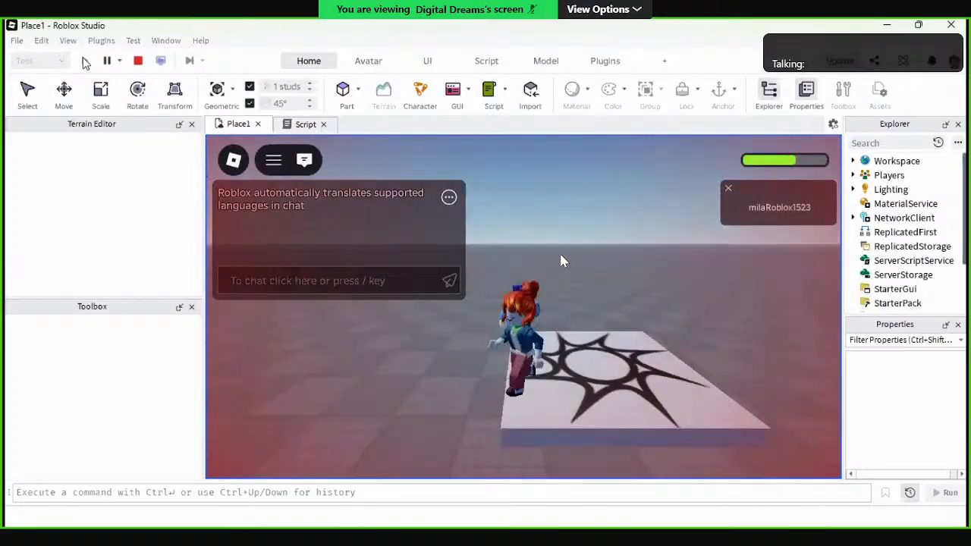
pyautogui.press('s')
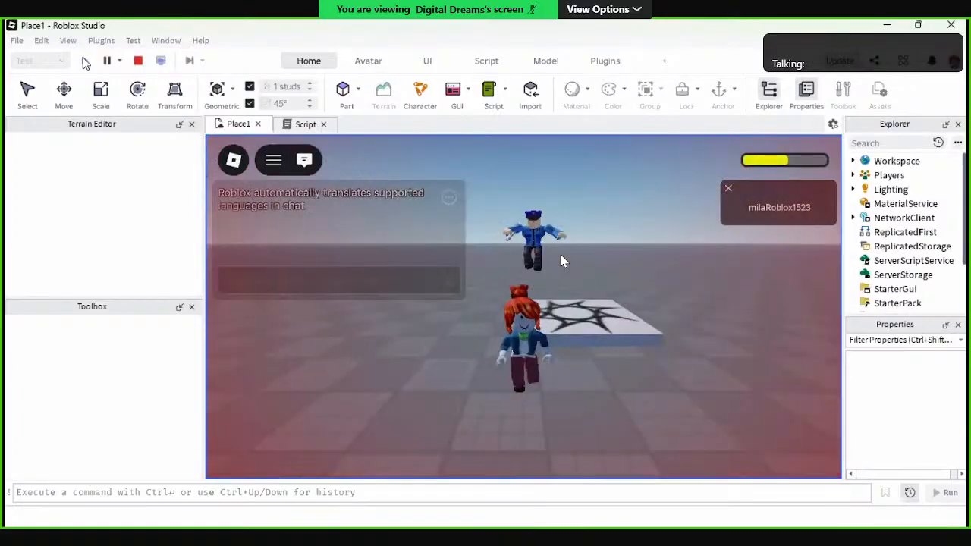
pyautogui.press('s')
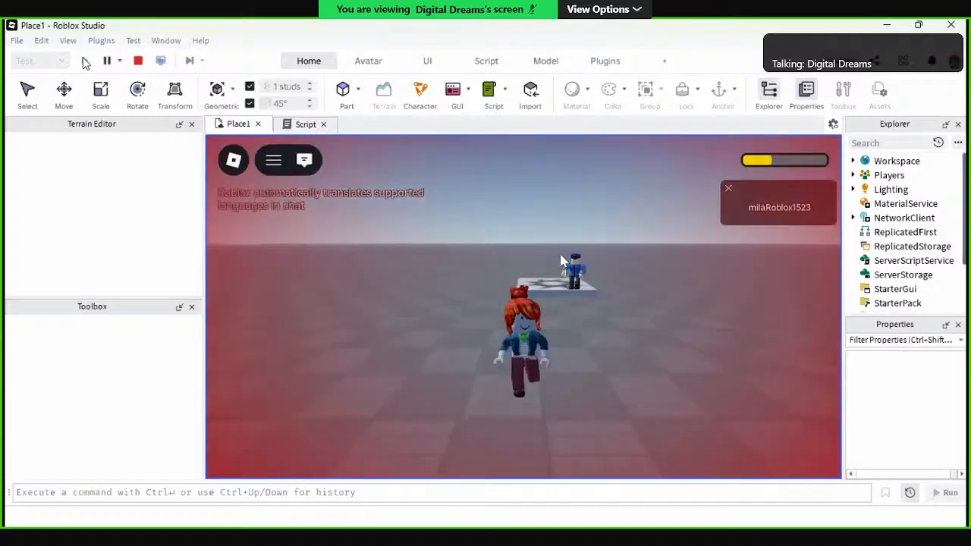
pyautogui.press('s')
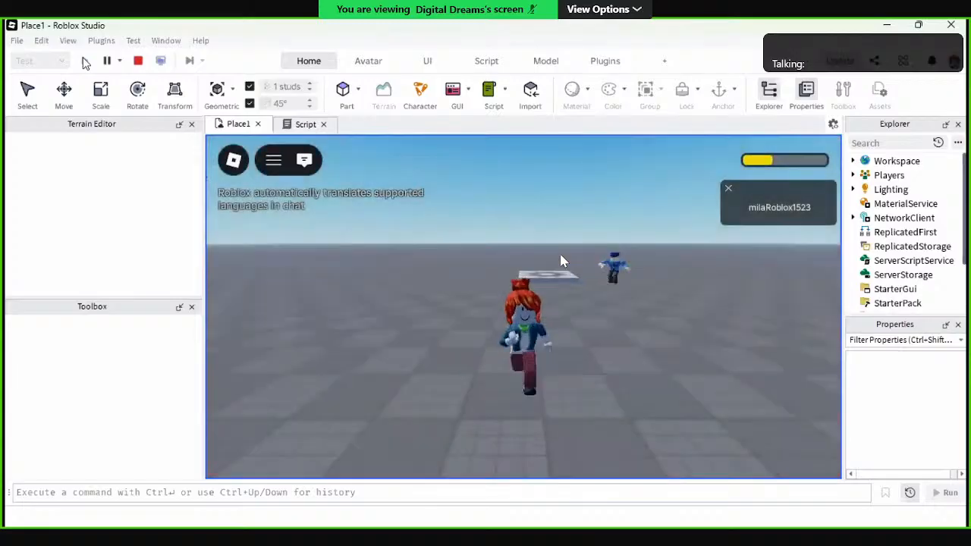
pyautogui.press('s')
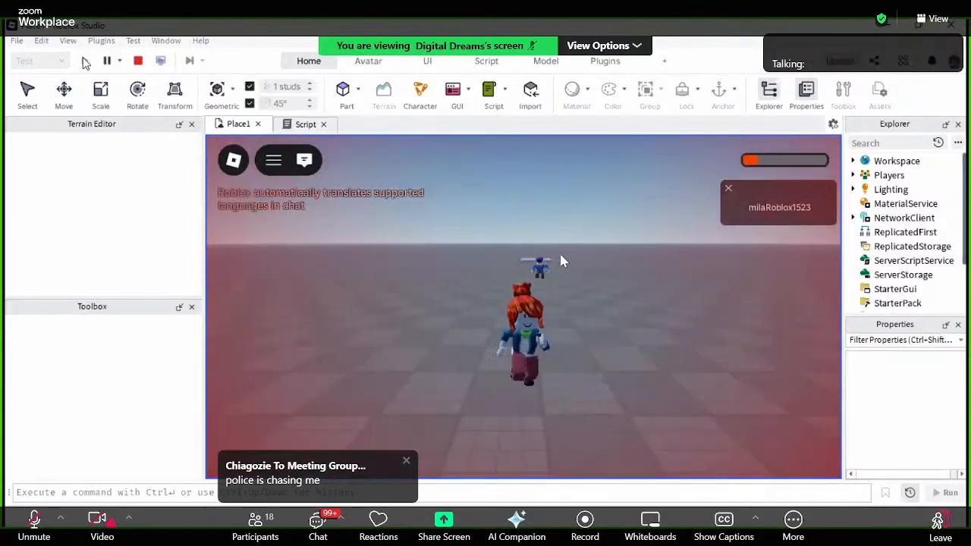
pyautogui.press('s')
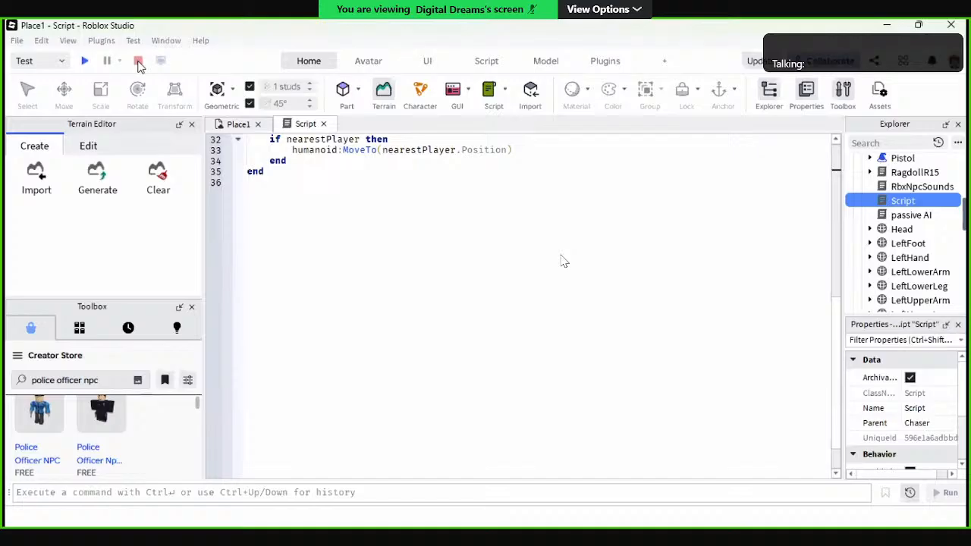
# Step: Review Chaser's script from its first line and compare it with the police officer model in the Place1 view
pyautogui.scroll(3, 305, 169)
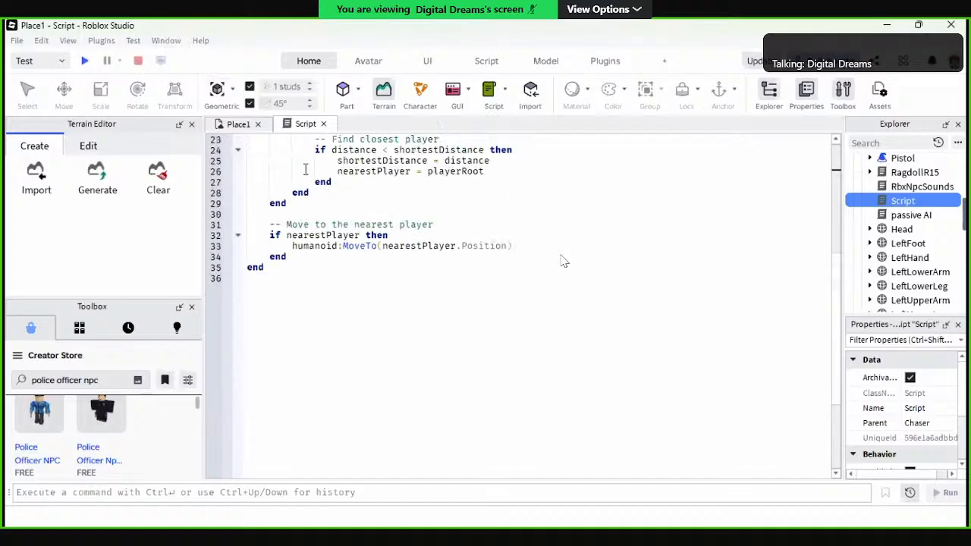
pyautogui.scroll(5, 564, 261)
pyautogui.scroll(2, 564, 260)
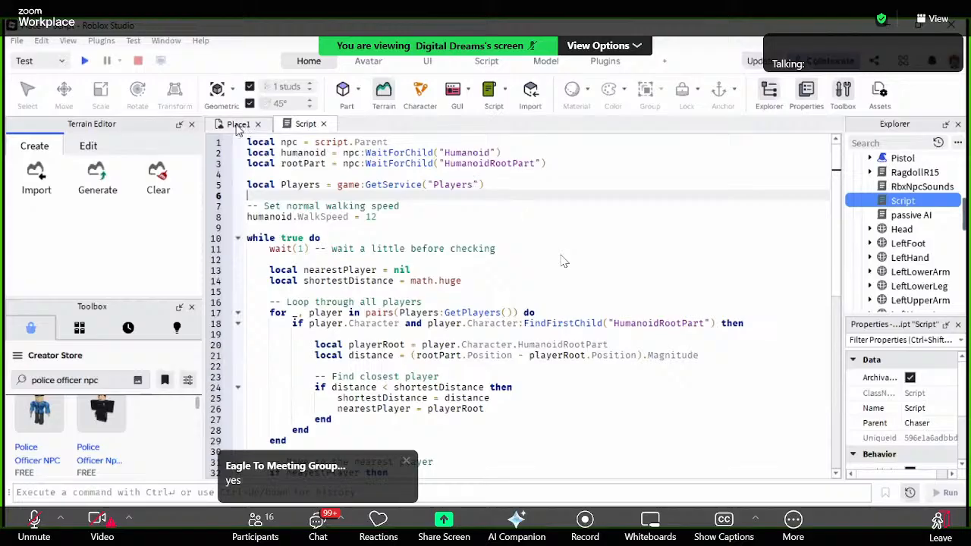
pyautogui.click(237, 124)
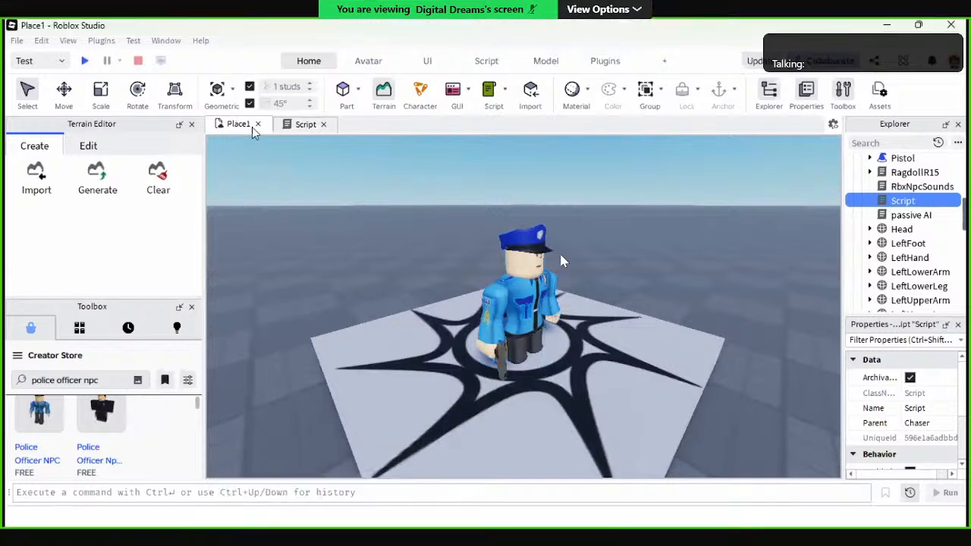
pyautogui.click(303, 126)
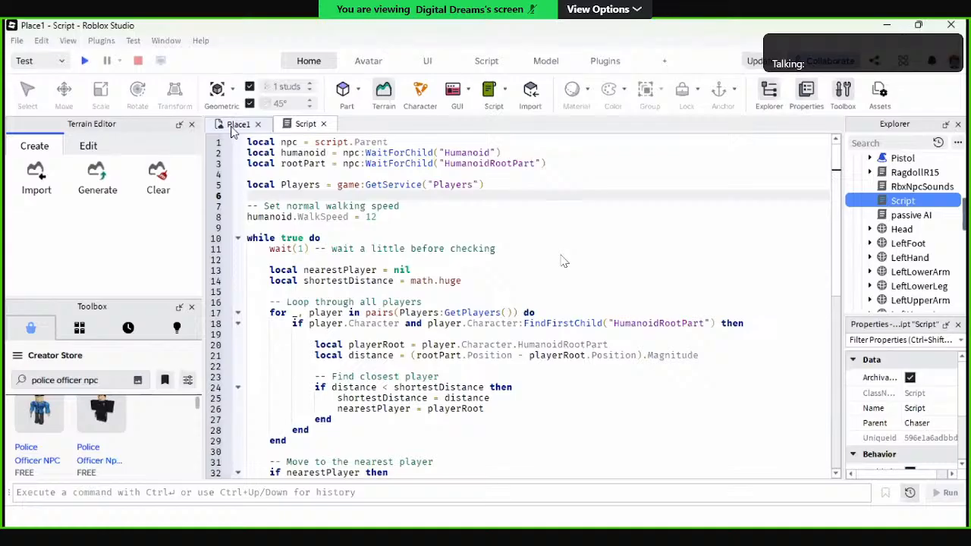
pyautogui.click(236, 126)
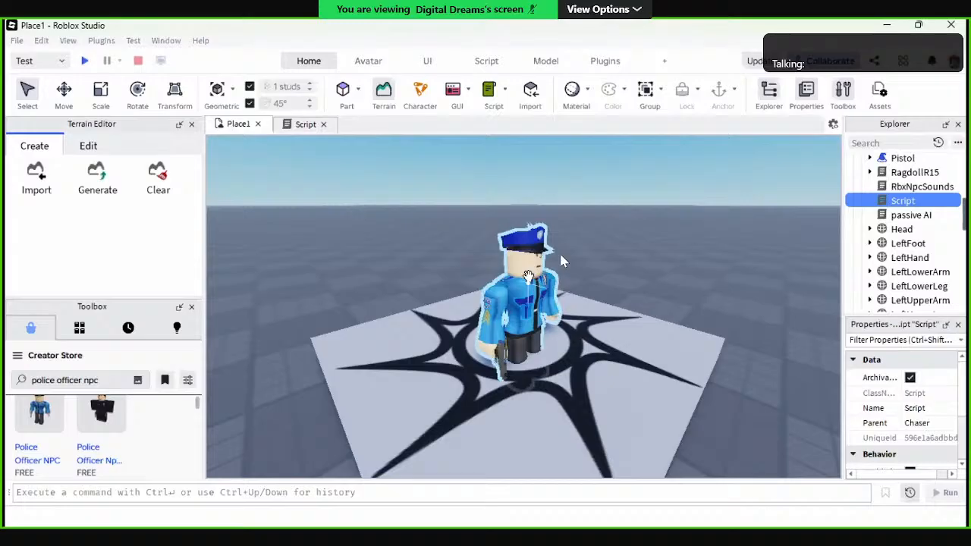
pyautogui.click(562, 260)
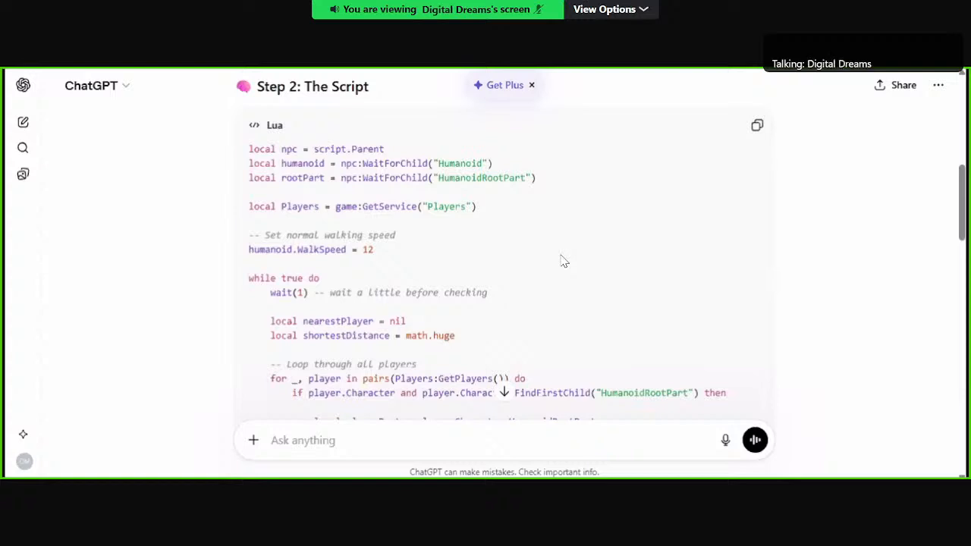
# Step: In ChatGPT, write "i added a police officer npc but when i clicked on play, he caught up with the player but did not shoot ."
pyautogui.moveTo(561, 275); pyautogui.dragTo(561, 419)
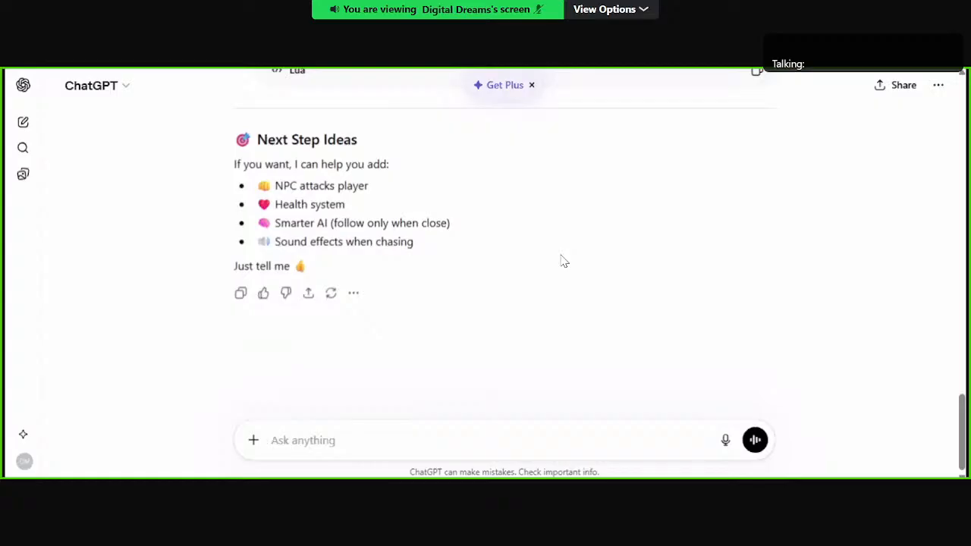
pyautogui.write('i')
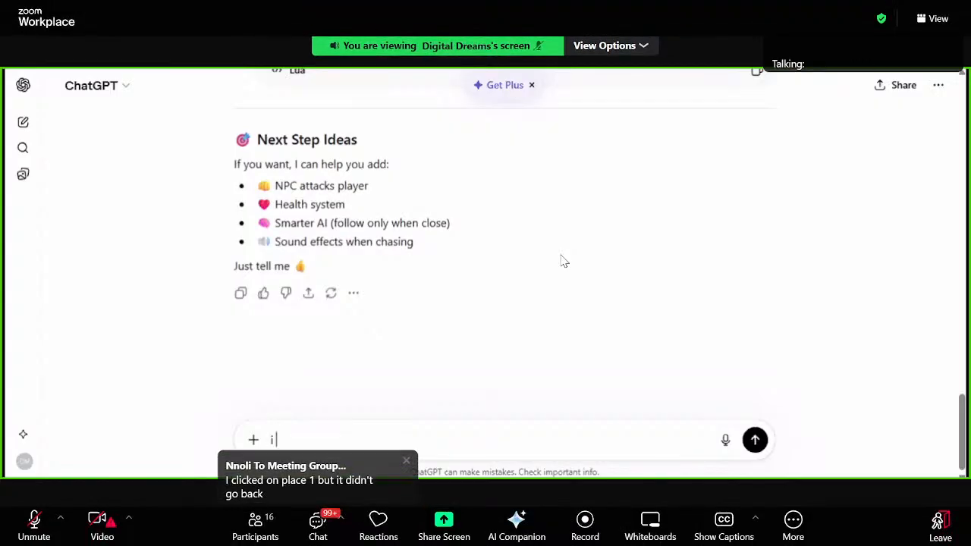
pyautogui.write(' added a police officer')
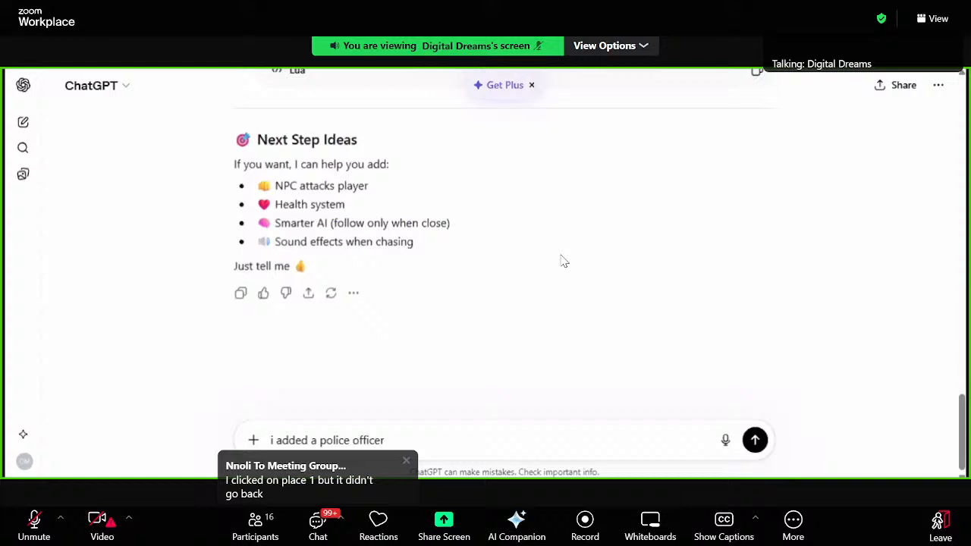
pyautogui.write(' npc')
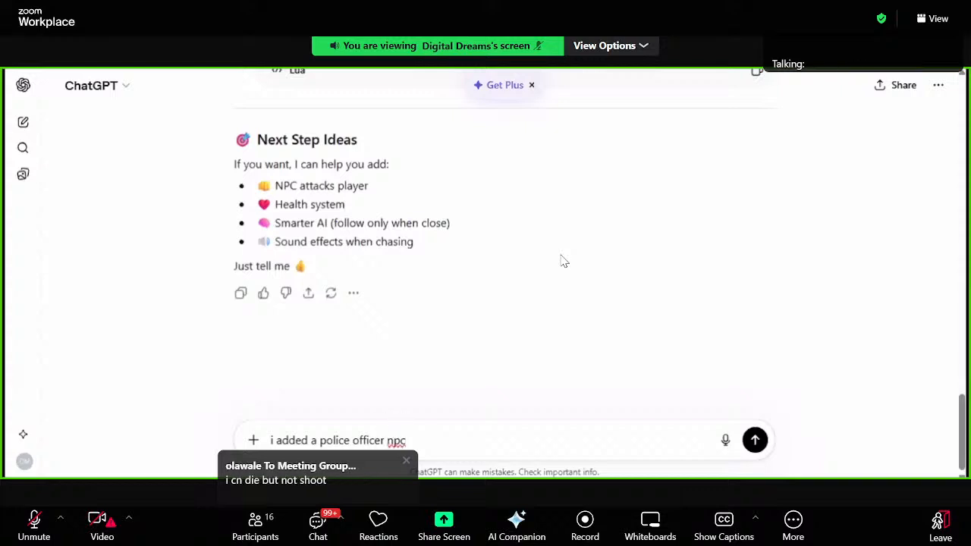
pyautogui.write(' but when i clicked on ')
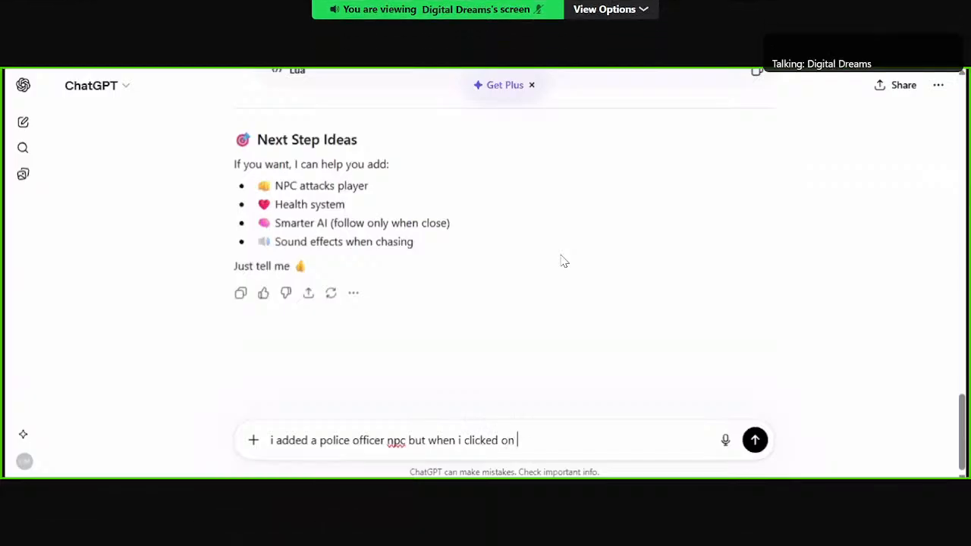
pyautogui.write('play')
pyautogui.write(', he c')
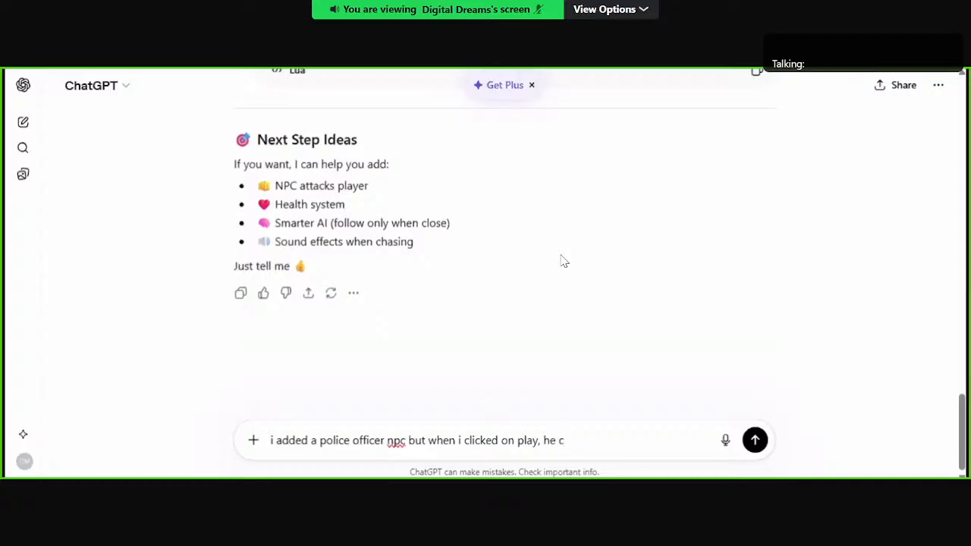
pyautogui.write('aught uo')
pyautogui.press('BackSpace')
pyautogui.write('p with the')
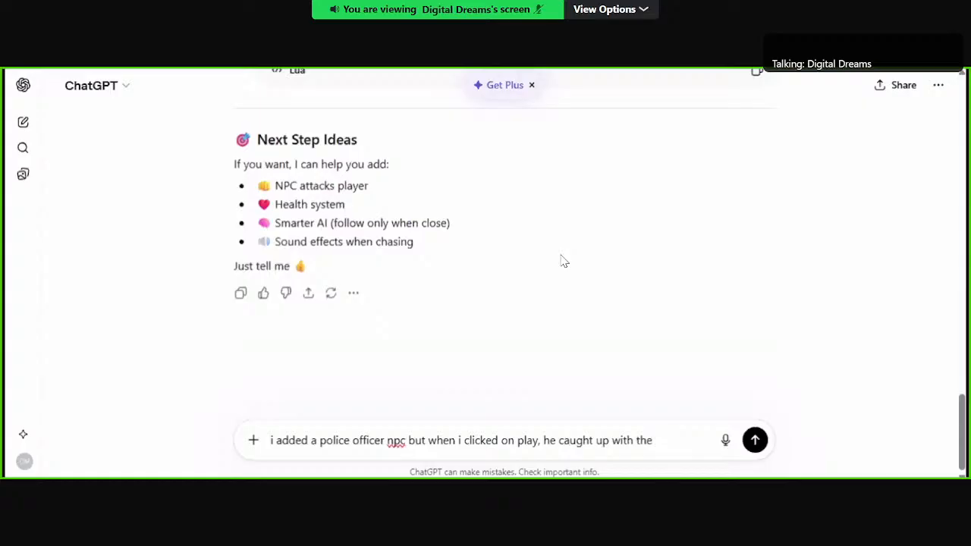
pyautogui.write(' player ')
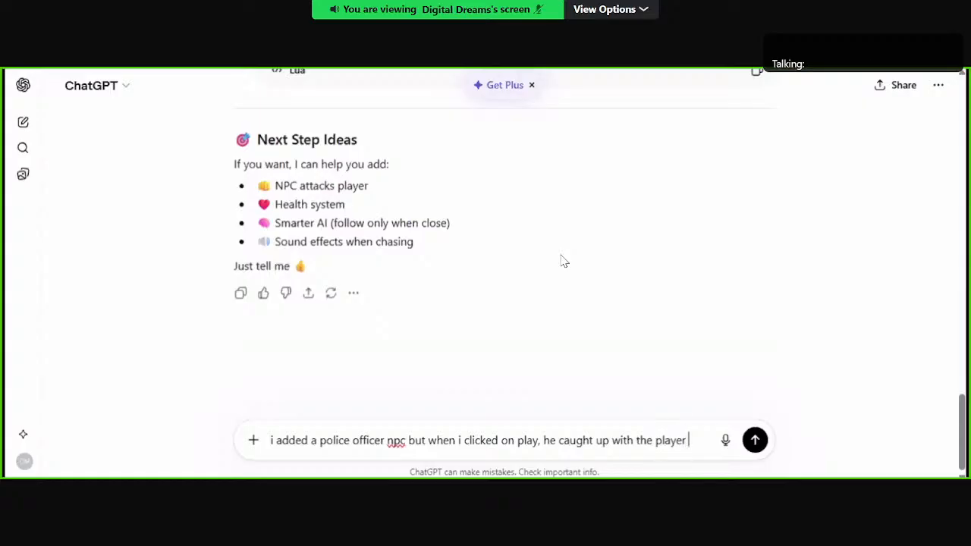
pyautogui.write('but ')
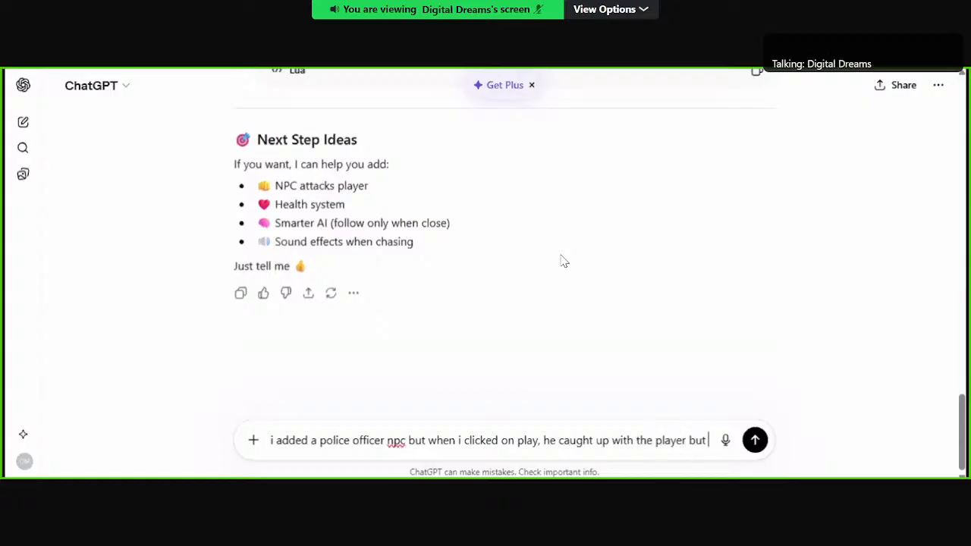
pyautogui.write('did')
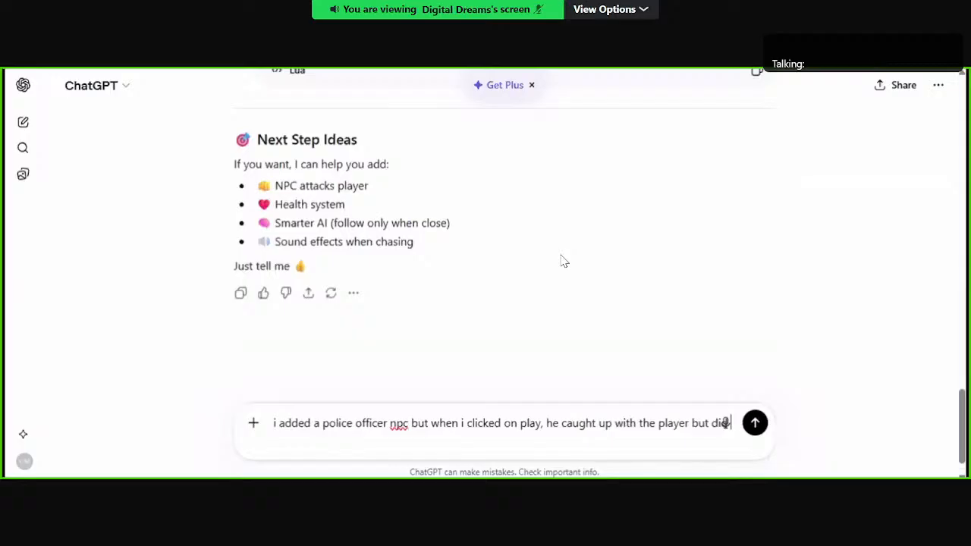
pyautogui.write(' not shoot .')
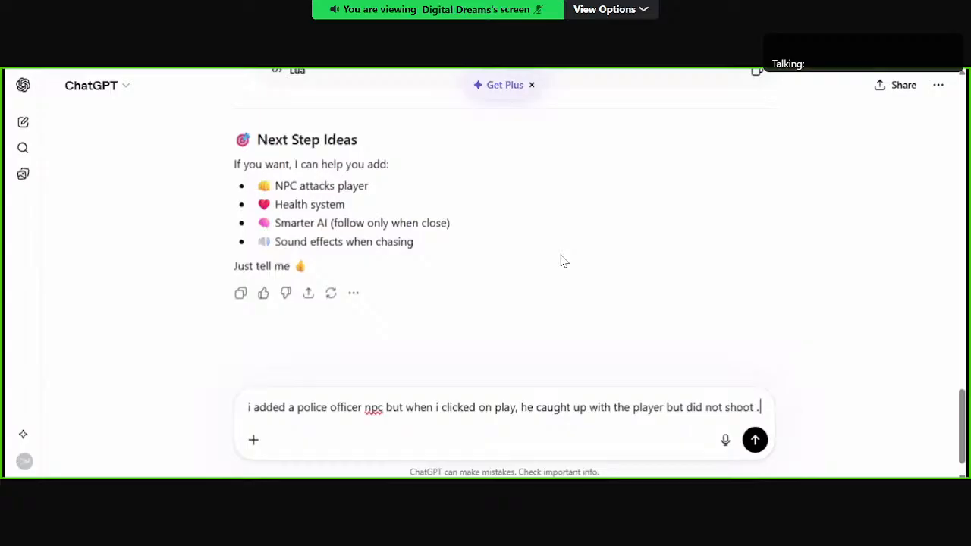
# Step: Add a second prompt line, "i need another script that allows the npc kill the player when they come in contact", and select the whole prompt
pyautogui.hotkey('shift', 'Return')
pyautogui.write('i need another script that')
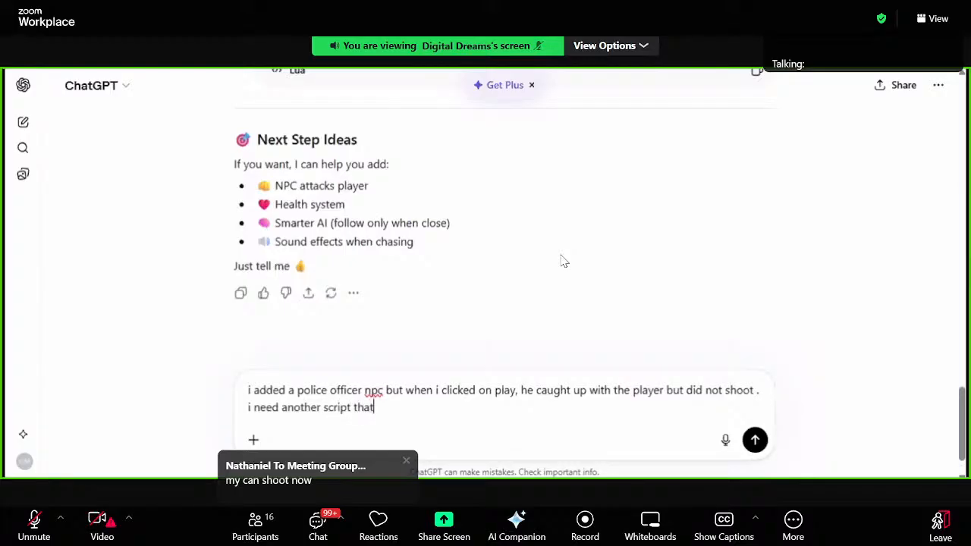
pyautogui.write(' allo')
pyautogui.write('w')
pyautogui.write('s ')
pyautogui.write('the')
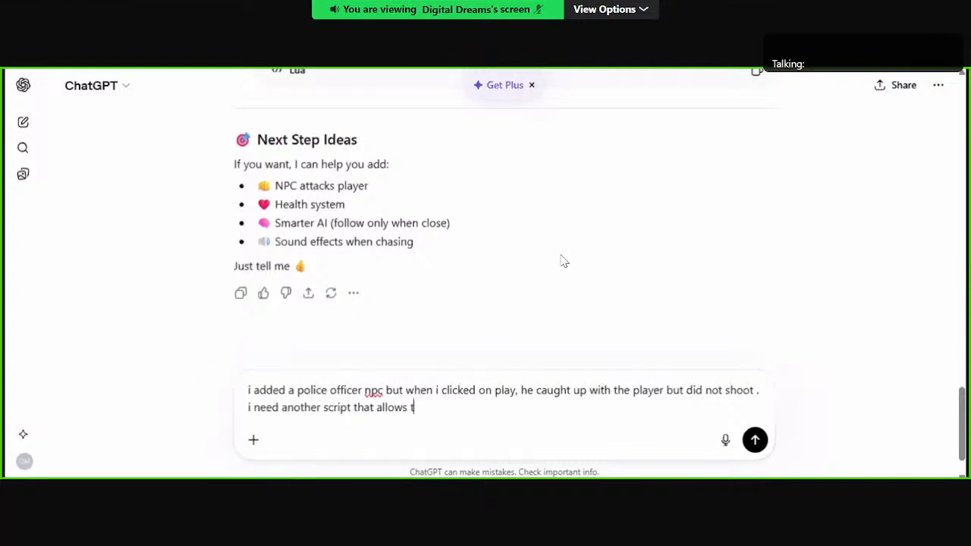
pyautogui.write(' npc k')
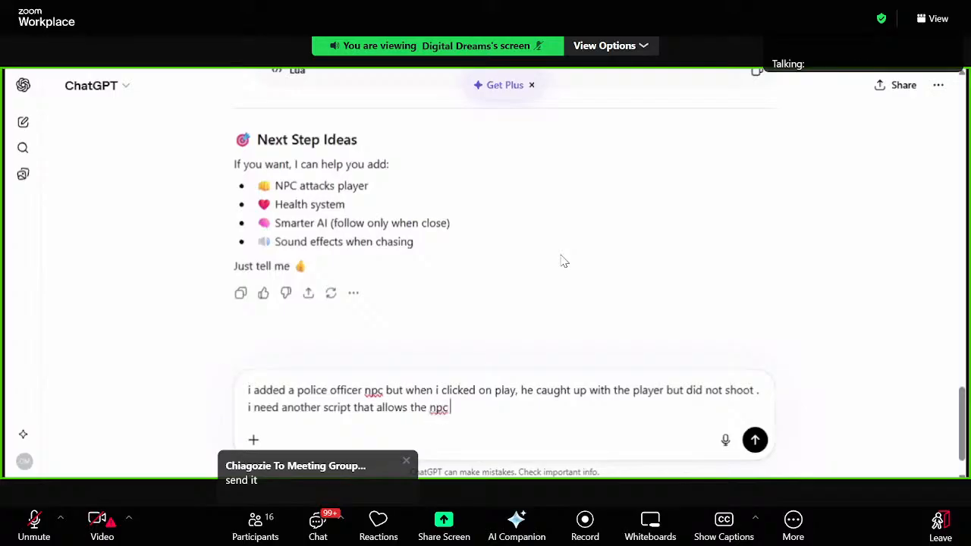
pyautogui.write('ill ')
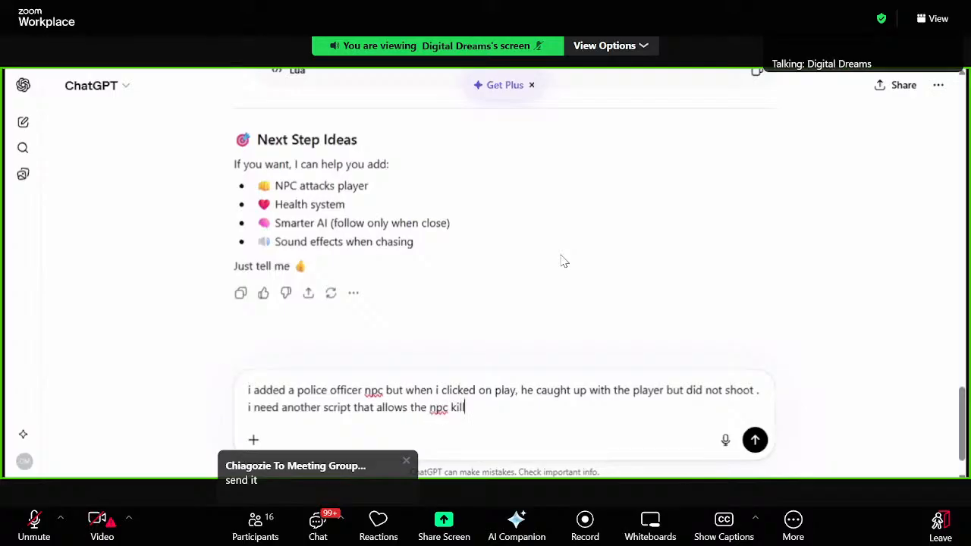
pyautogui.write('the ')
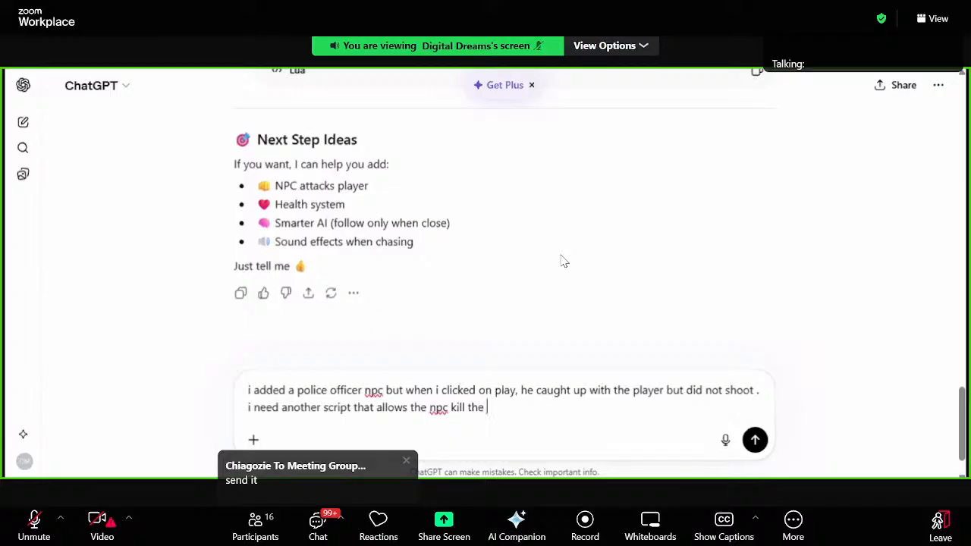
pyautogui.write('player ')
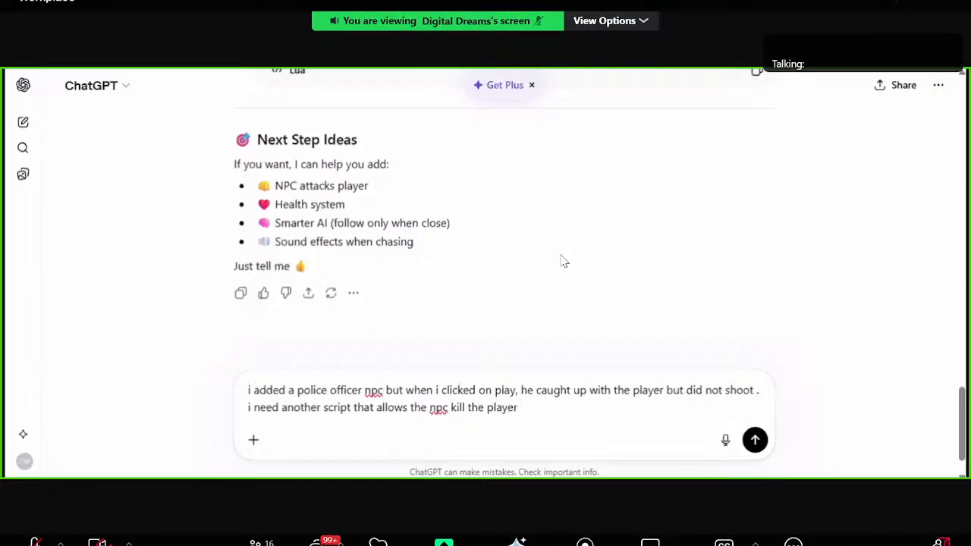
pyautogui.write('when they')
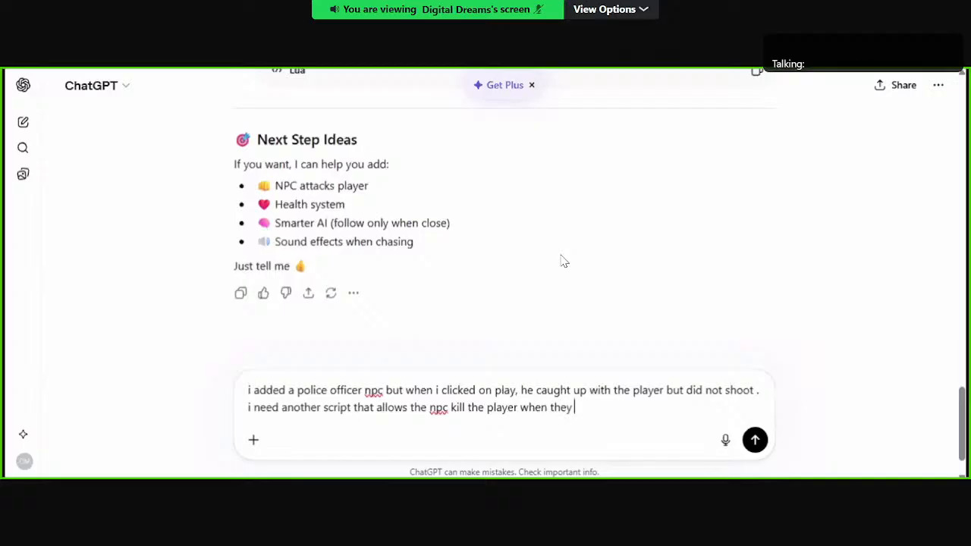
pyautogui.write(' come in contact')
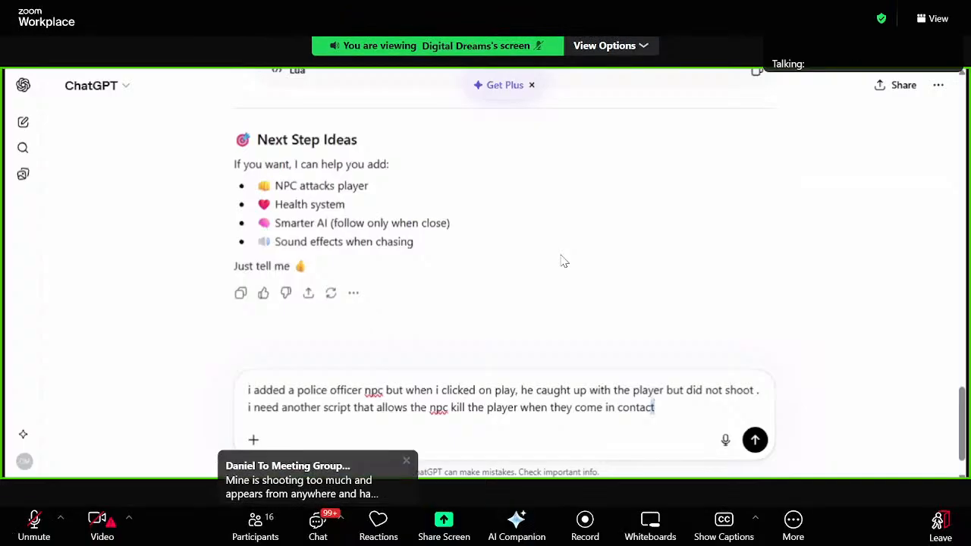
pyautogui.moveTo(651, 407); pyautogui.dragTo(248, 390)
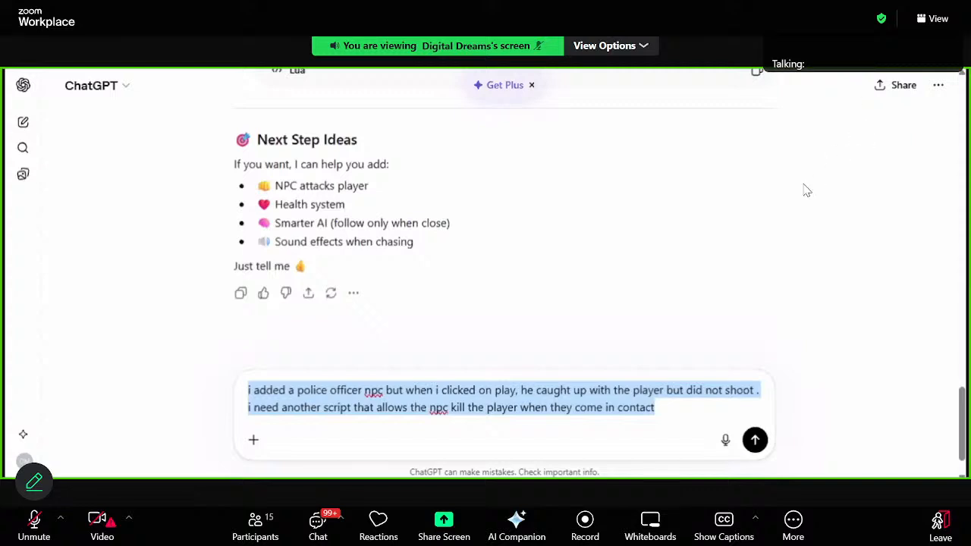
# Step: Check the live stream in YouTube Studio, return to the Zoom meeting in fullscreen, and collapse the participant thumbnails
pyautogui.press('Escape')
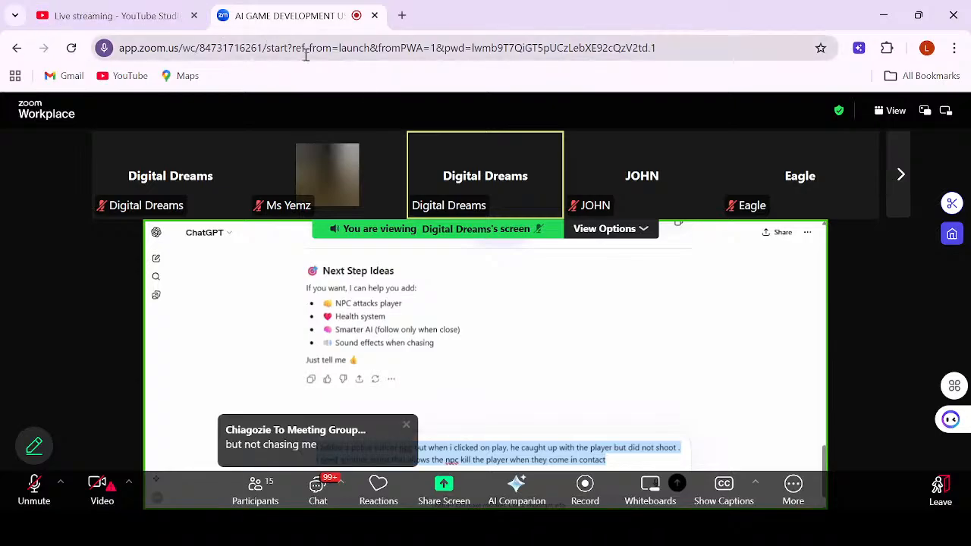
pyautogui.click(93, 19)
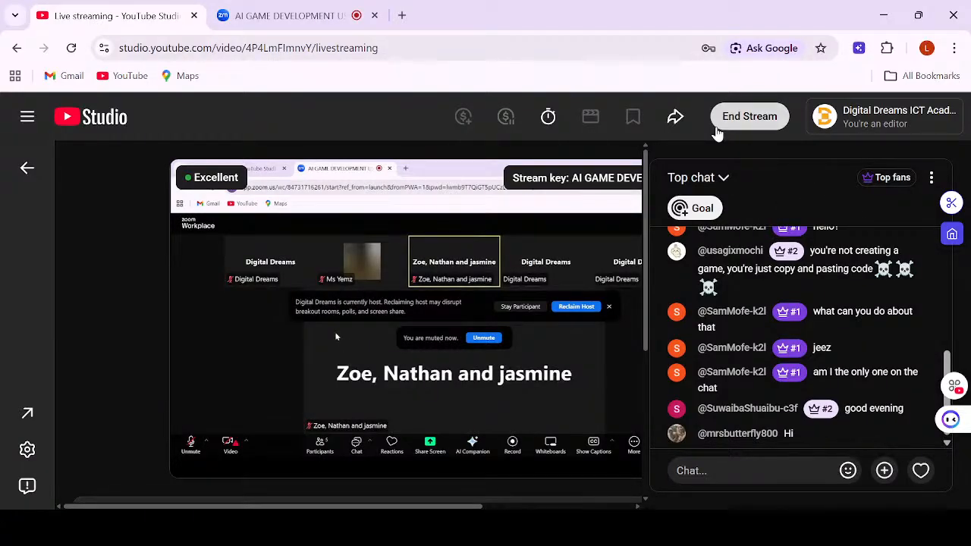
pyautogui.click(300, 15)
pyautogui.click(893, 112)
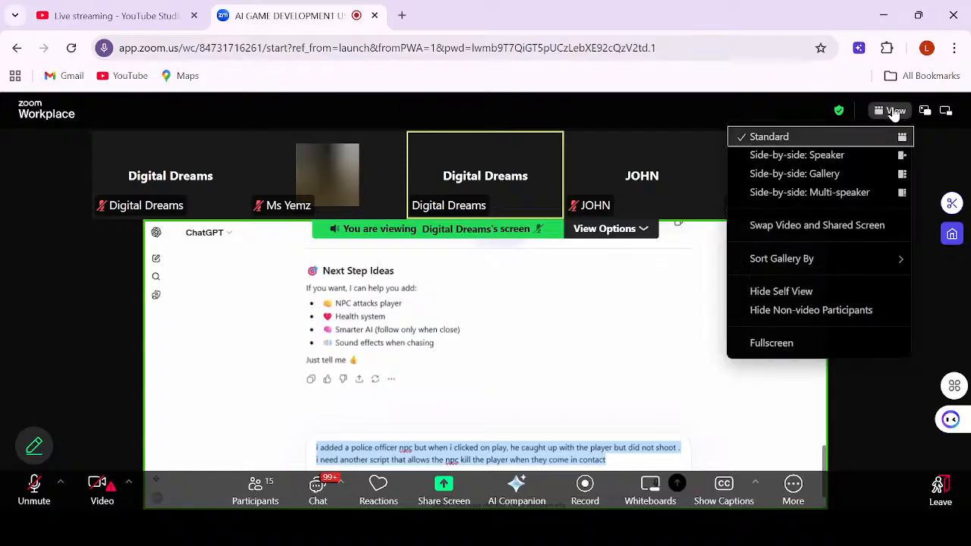
pyautogui.click(773, 339)
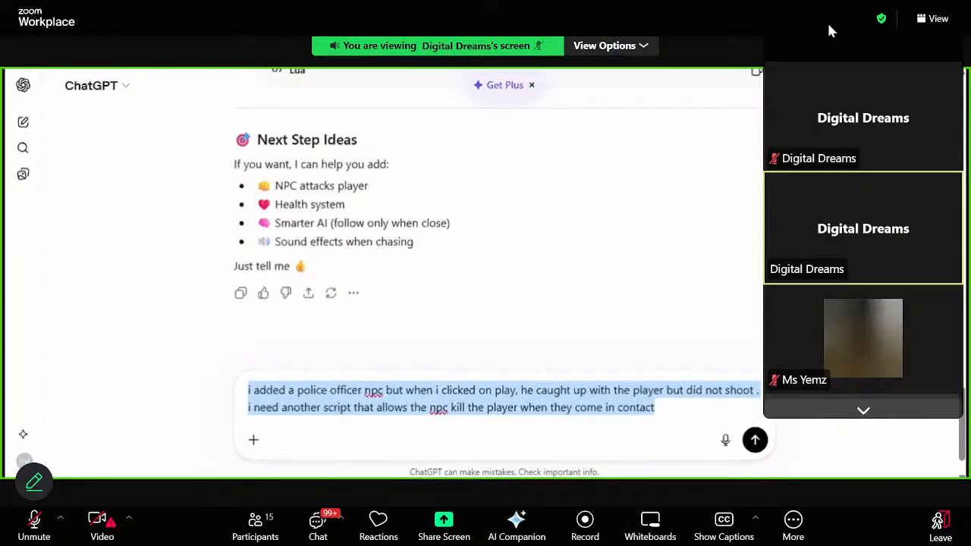
pyautogui.click(774, 48)
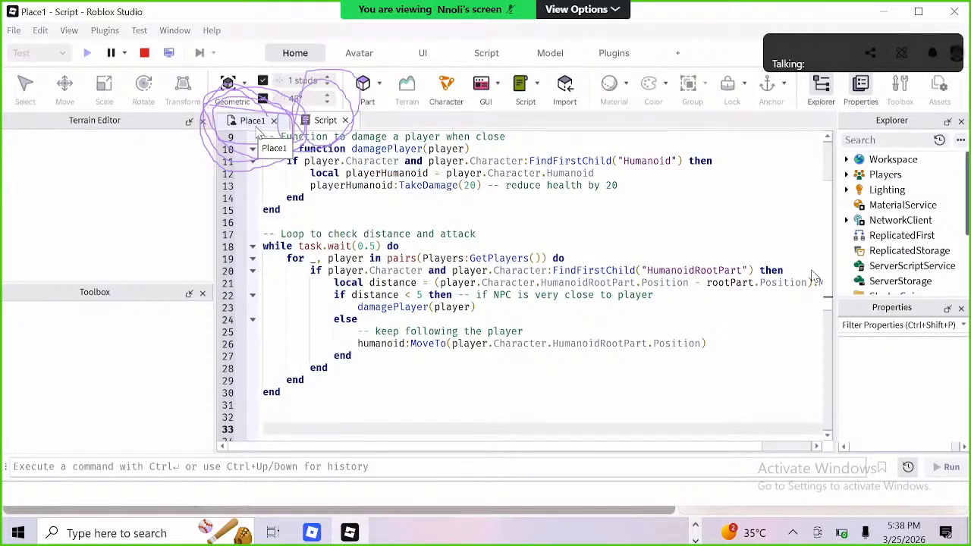
# Step: Show the running playtest in the Place1 view and walk the avatar backwards to test the police officer
pyautogui.click(255, 126)
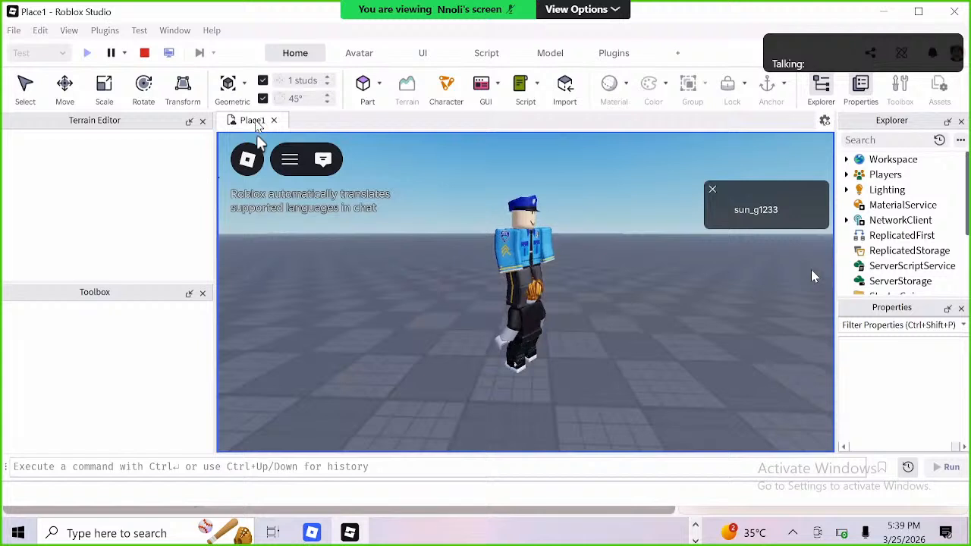
pyautogui.press('s')
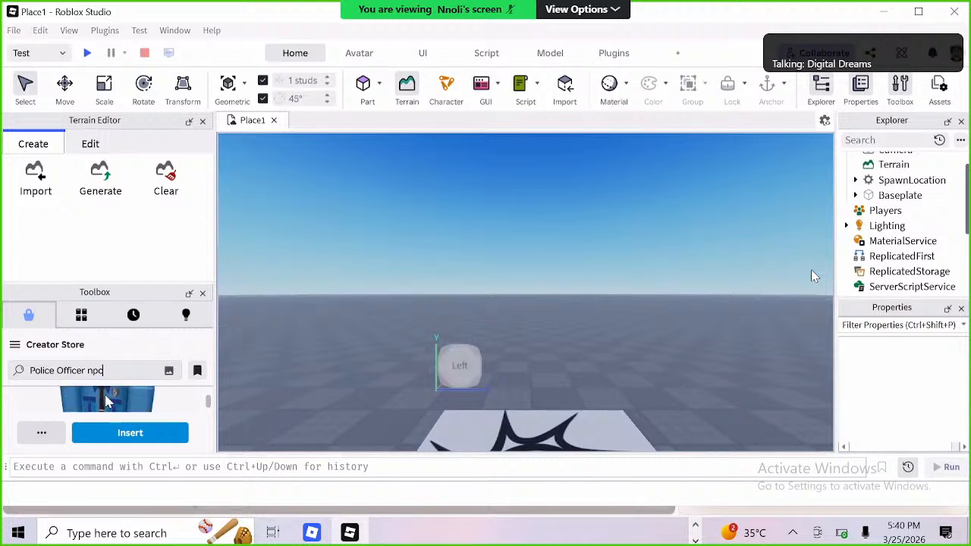
# Step: Search the Creator Store for "Police Officer npc" and insert the Police Officer NPC model, accepting its included scripts
pyautogui.press('Return')
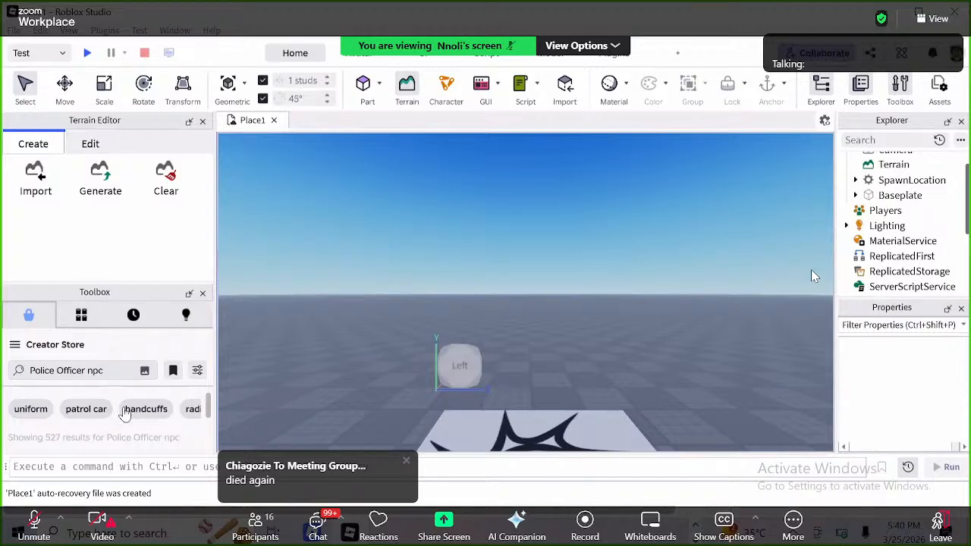
pyautogui.scroll(-3, 125, 410)
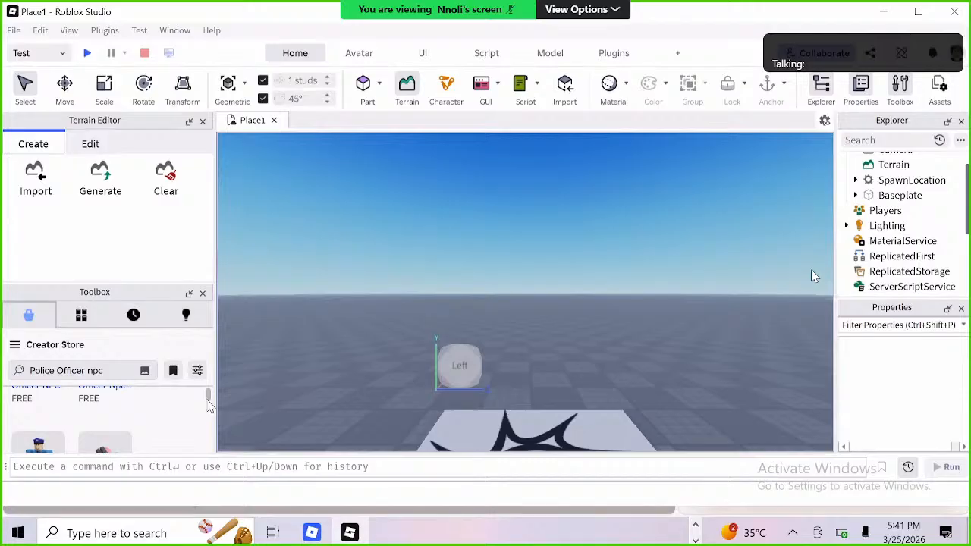
pyautogui.scroll(1, 144, 409)
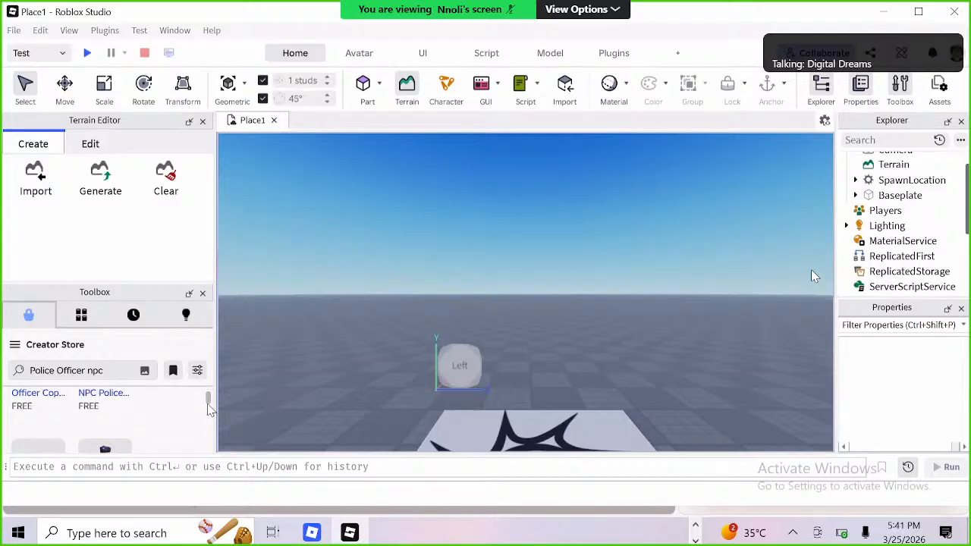
pyautogui.scroll(-5, 142, 410)
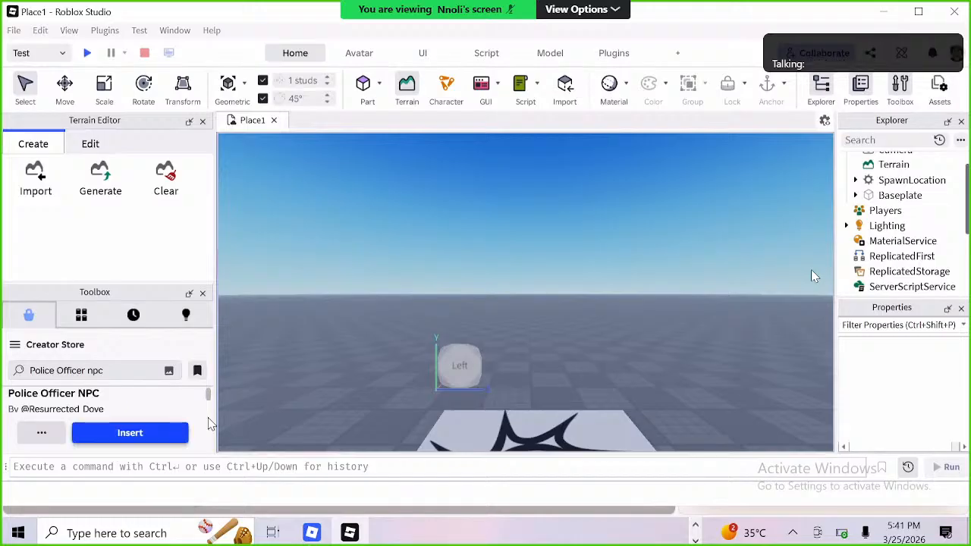
pyautogui.scroll(-5, 138, 440)
pyautogui.scroll(1, 138, 440)
pyautogui.moveTo(211, 404)
pyautogui.mouseDown()
pyautogui.moveTo(210, 425)
pyautogui.moveTo(210, 417)
pyautogui.mouseUp()
pyautogui.click(138, 437)
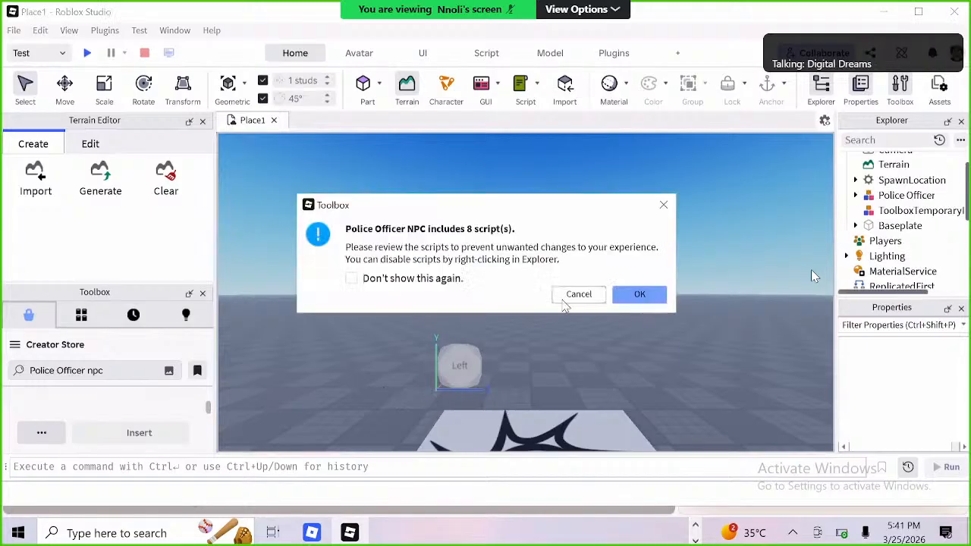
pyautogui.click(637, 295)
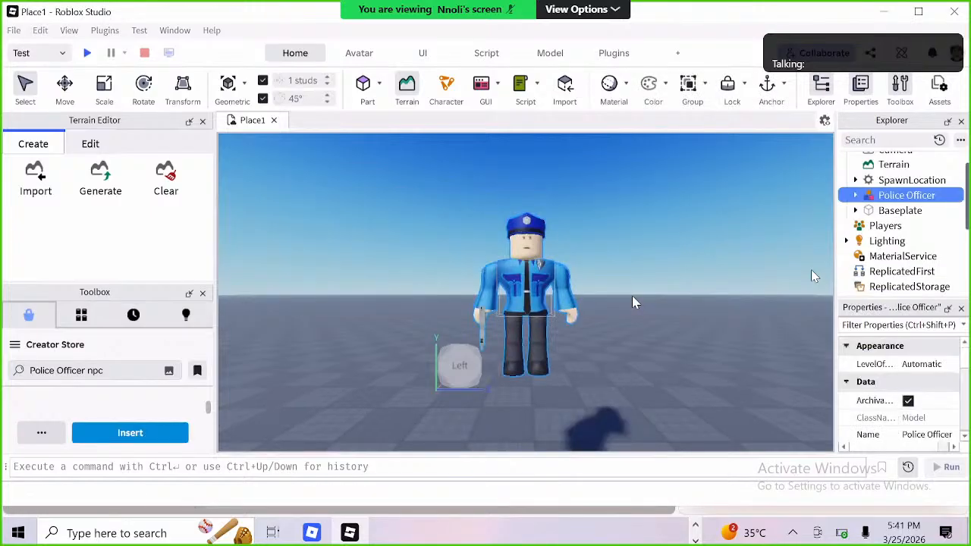